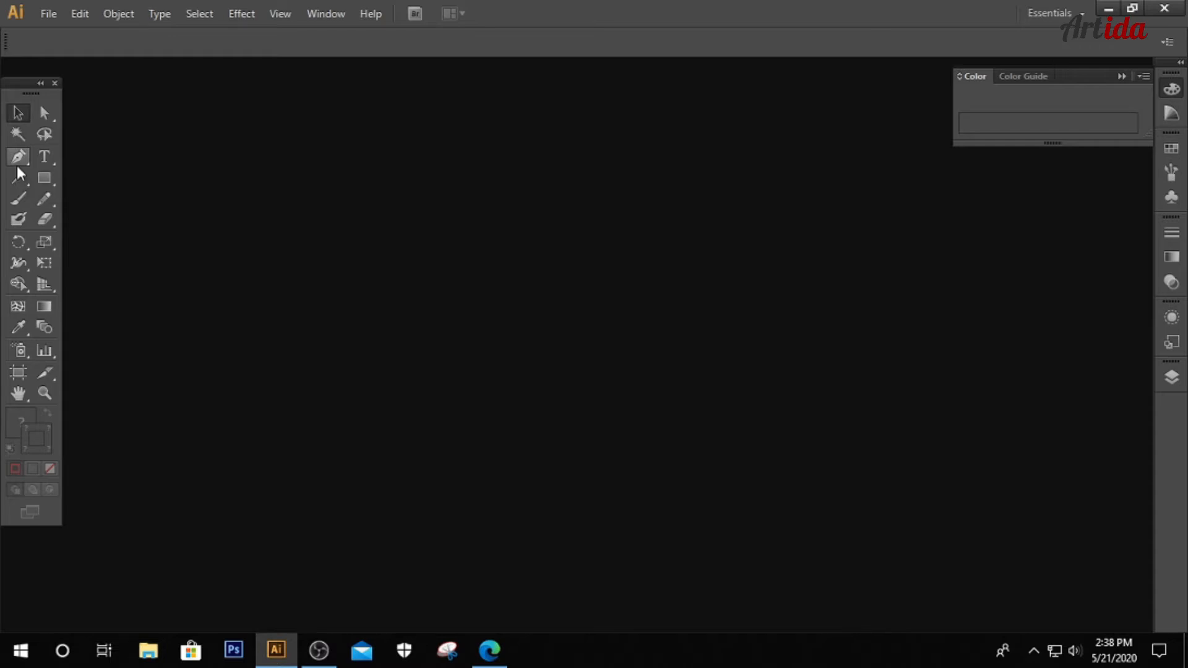
left_click(50, 16)
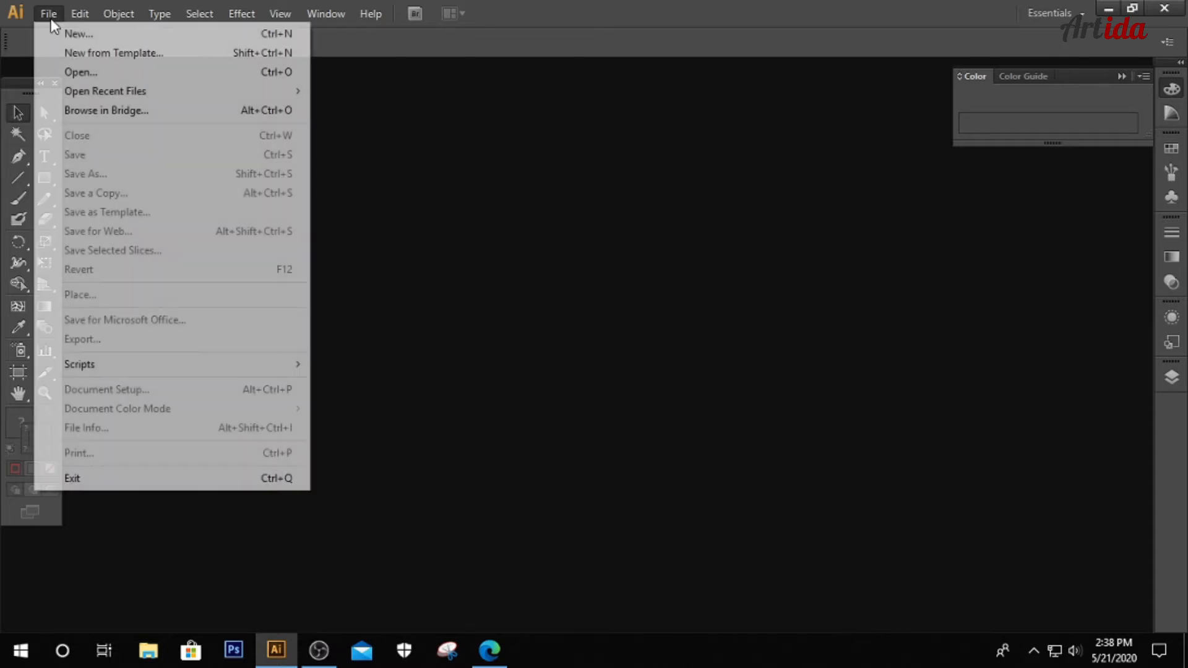
left_click(87, 72)
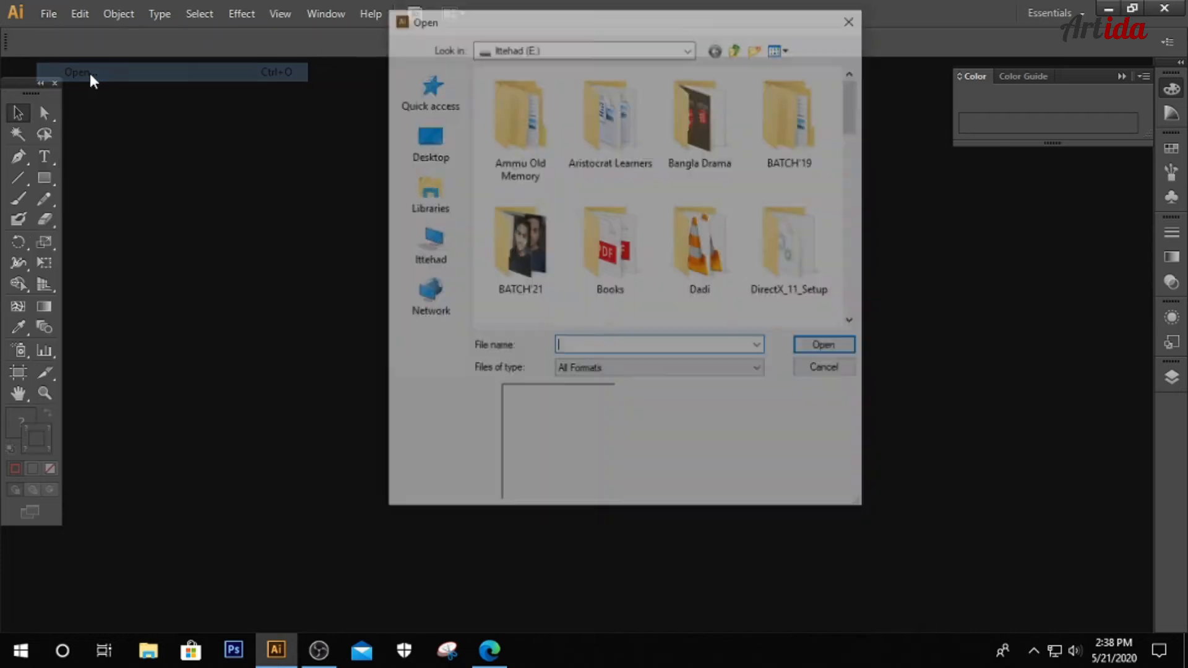
left_click(853, 17)
- Create a new 45 x 34 in landscape document with one artboard
left_click(49, 14)
left_click(86, 34)
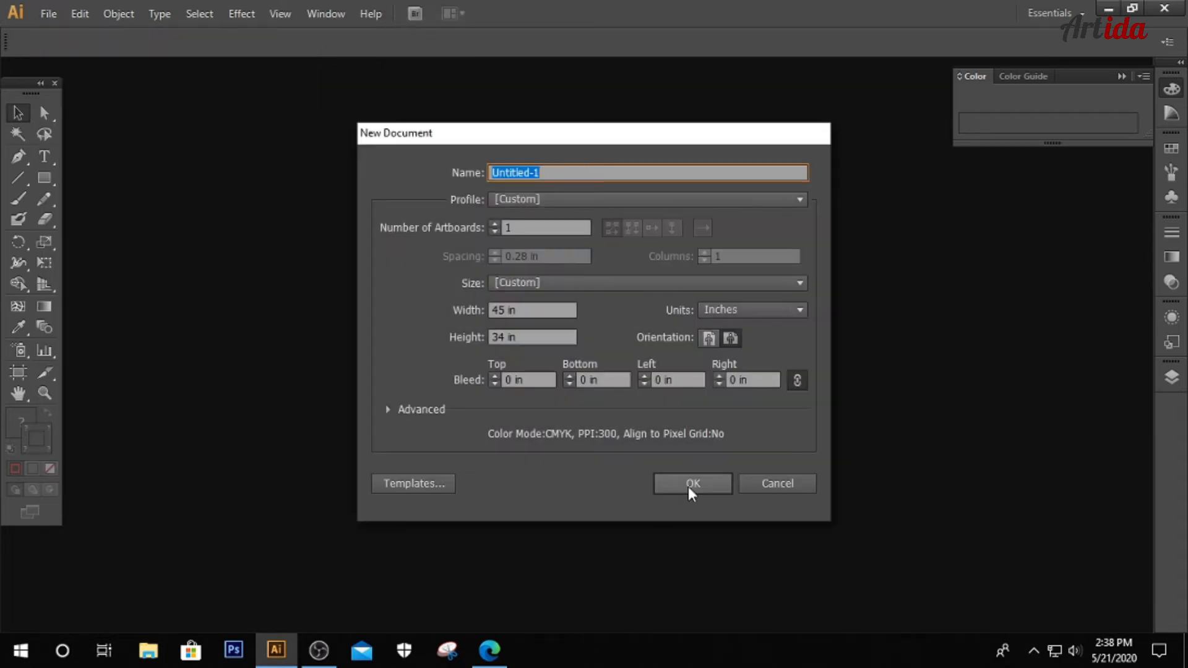
left_click(690, 484)
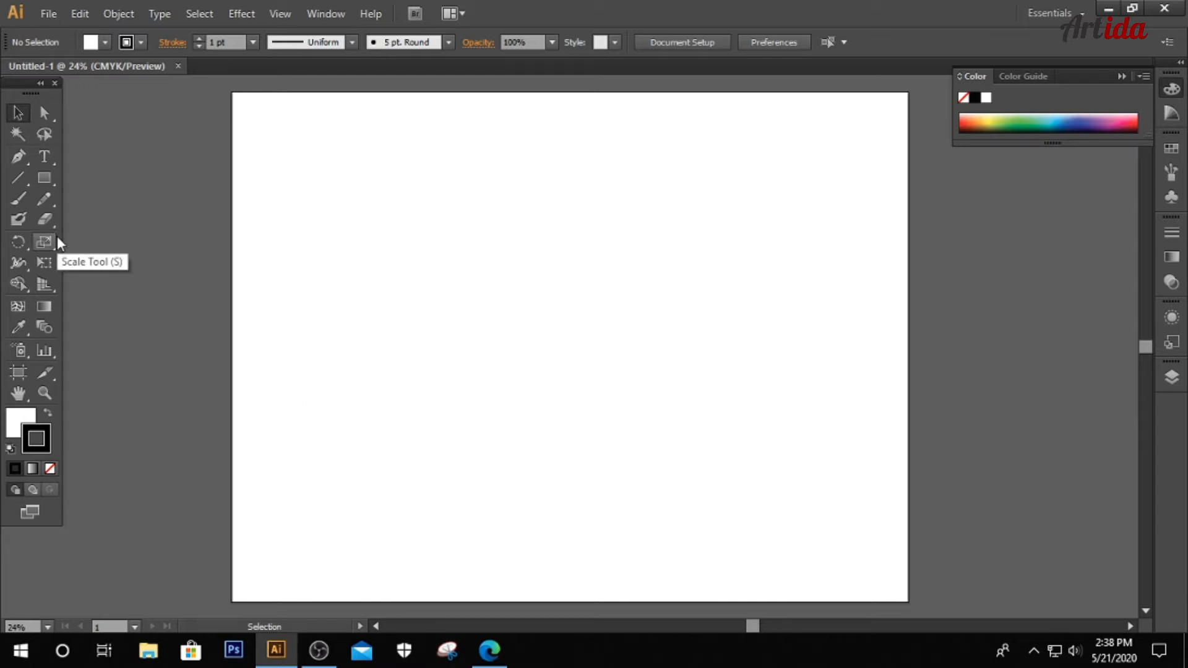
- Switch to the Edge browser and search Google Images for "Alphabets"
mouse_move(504, 661)
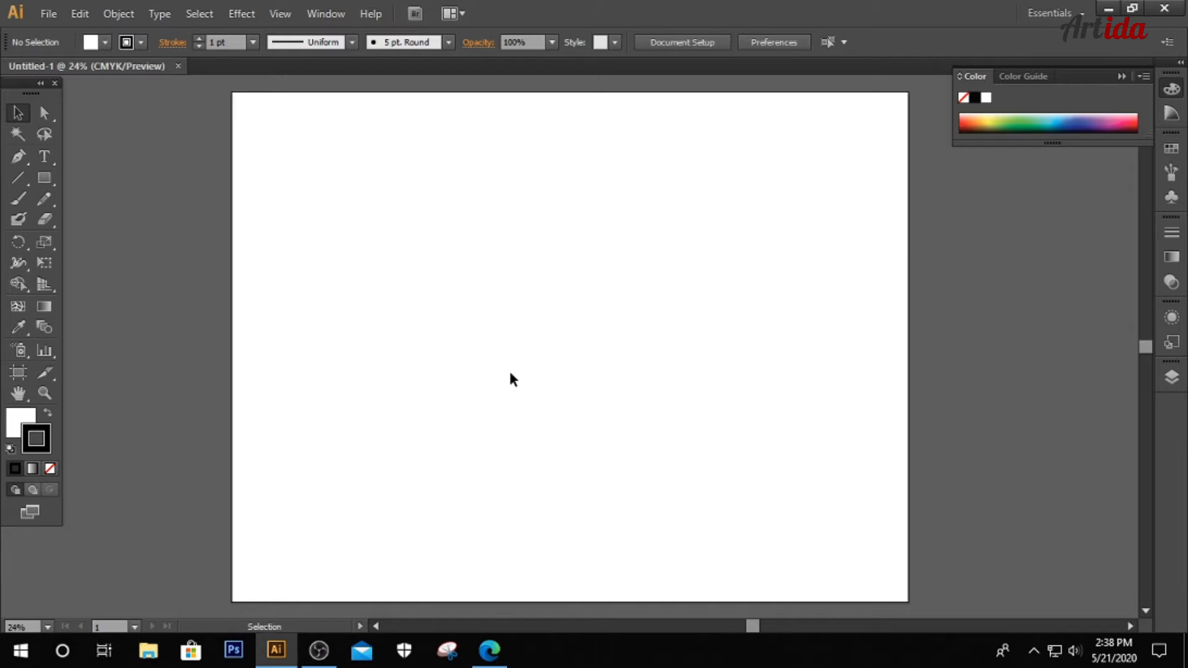
left_click(487, 665)
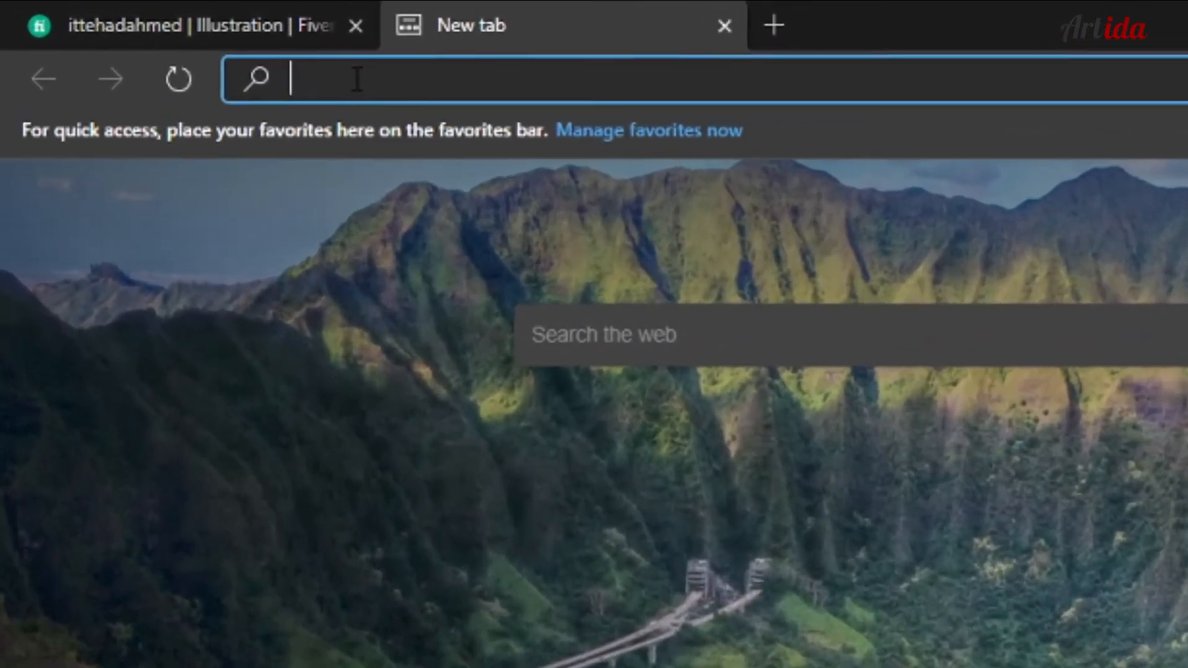
type("Alpha")
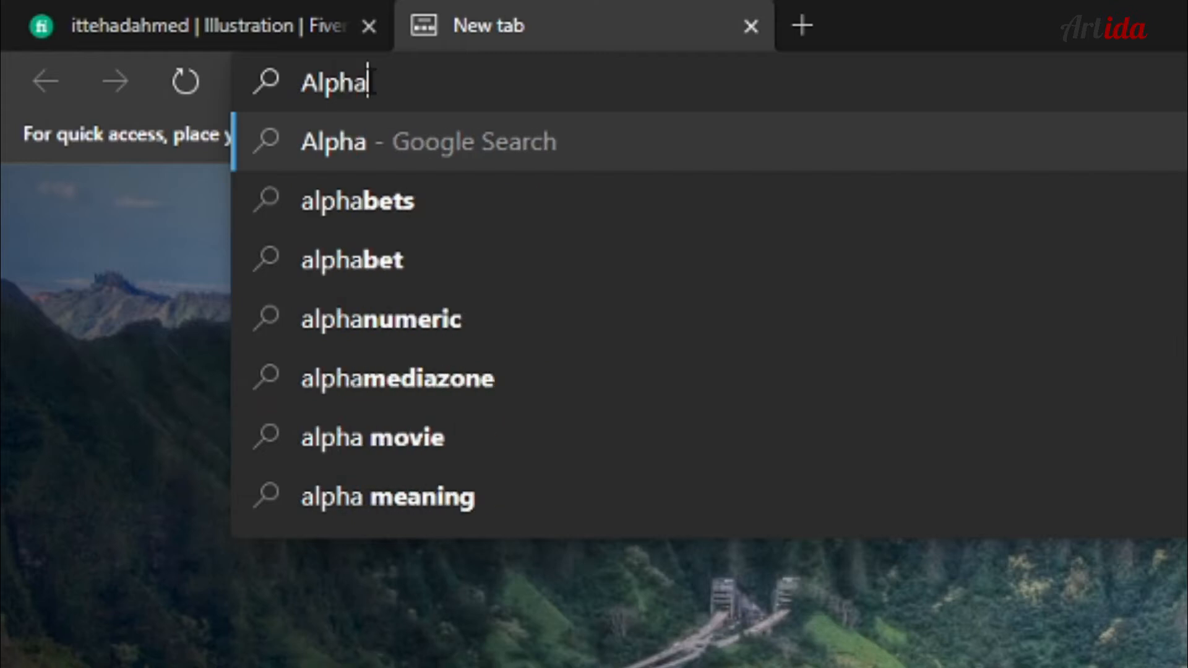
type("bers")
key("Return")
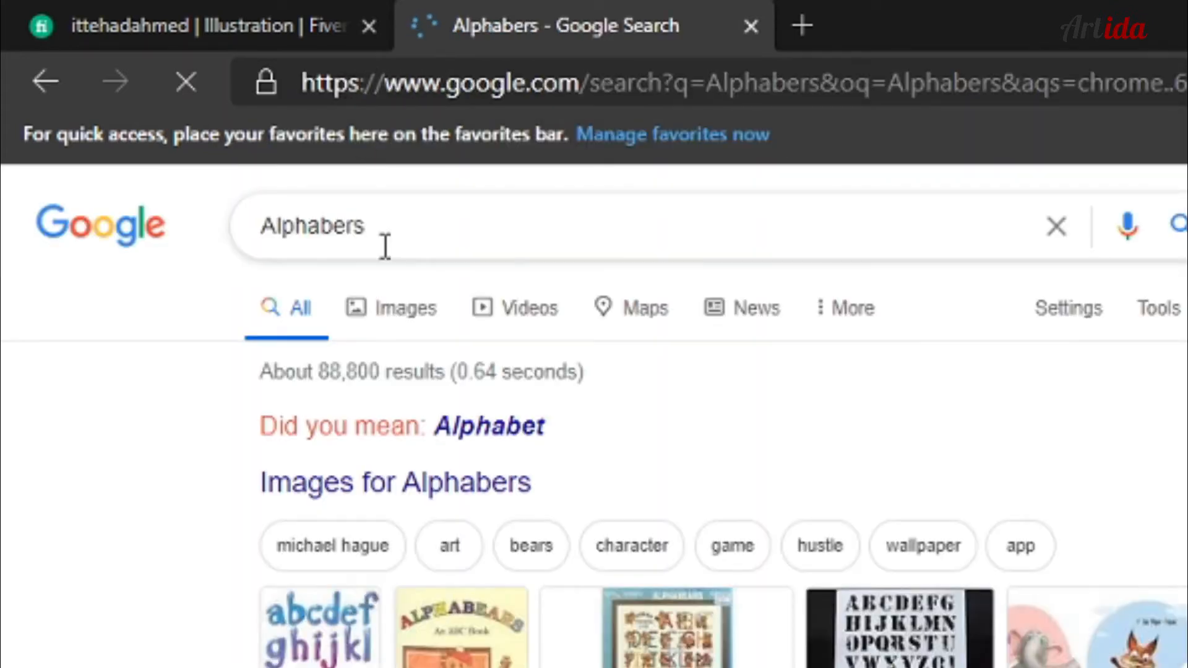
left_click(352, 226)
key("BackSpace")
type("t")
key("Return")
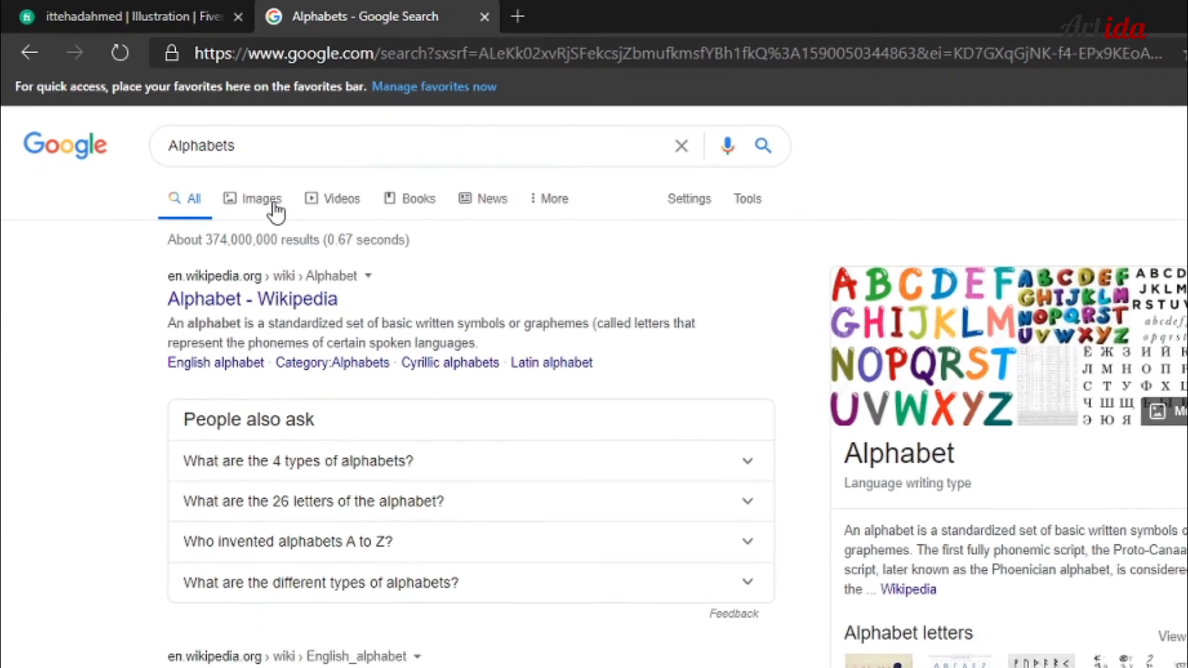
left_click(275, 209)
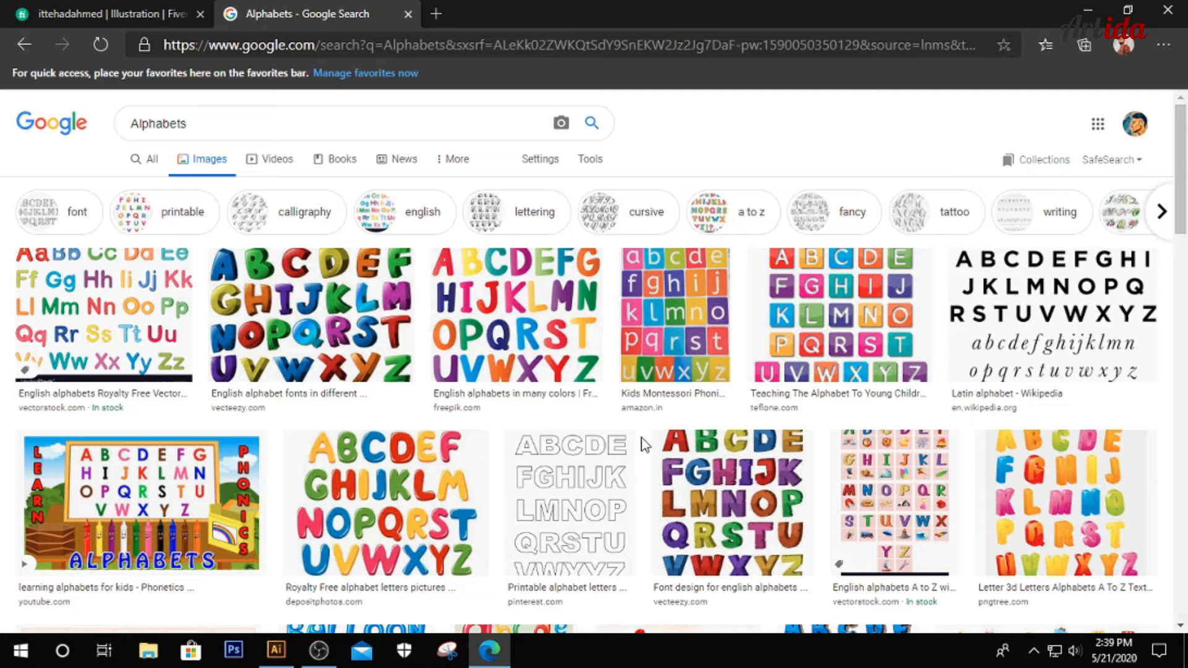
- Open the Wikipedia Latin alphabet image and save it to drive E: as the PNG file "download"
left_click(1089, 322)
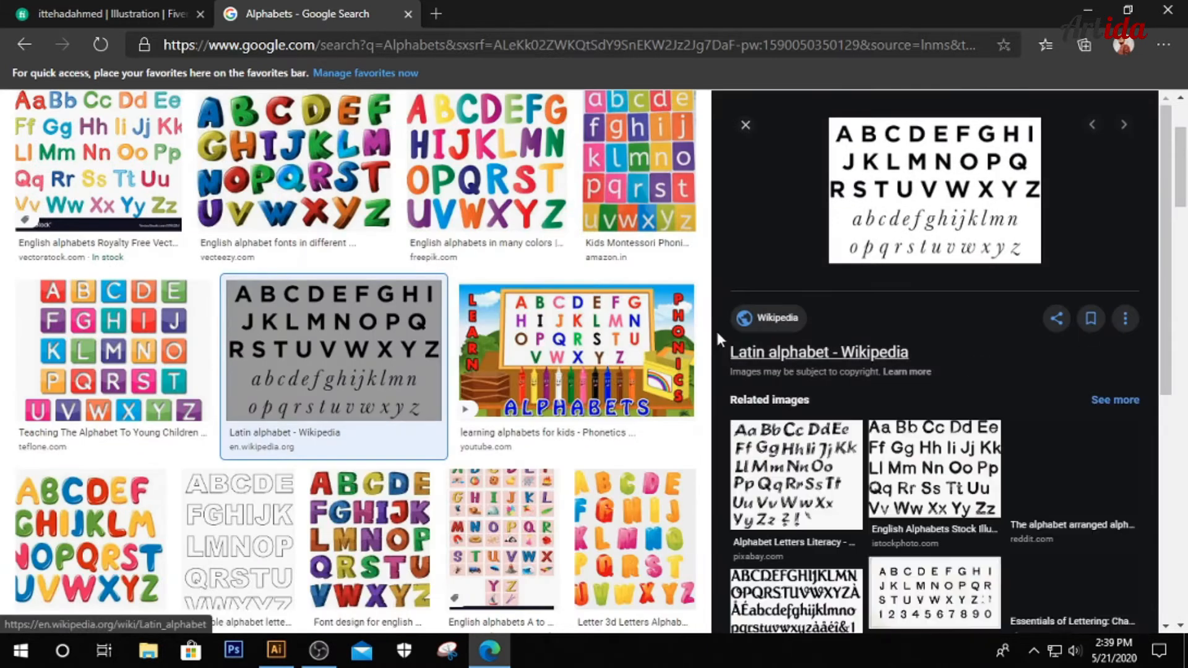
scroll(585, 395, "down", 10)
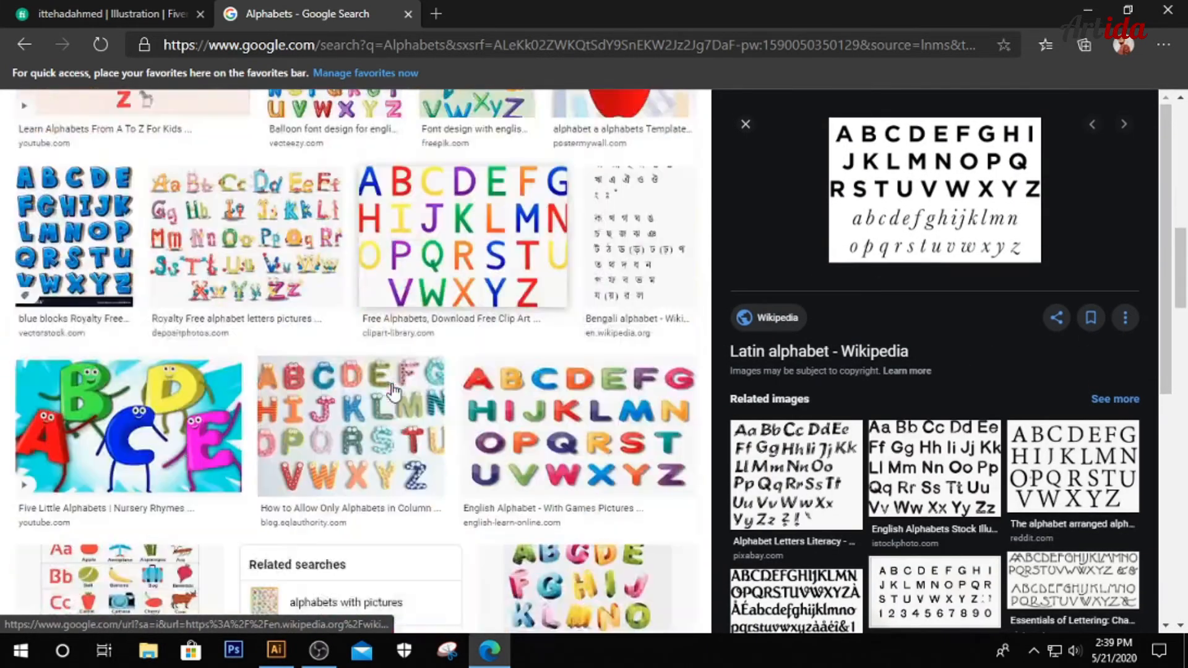
right_click(956, 230)
left_click(973, 423)
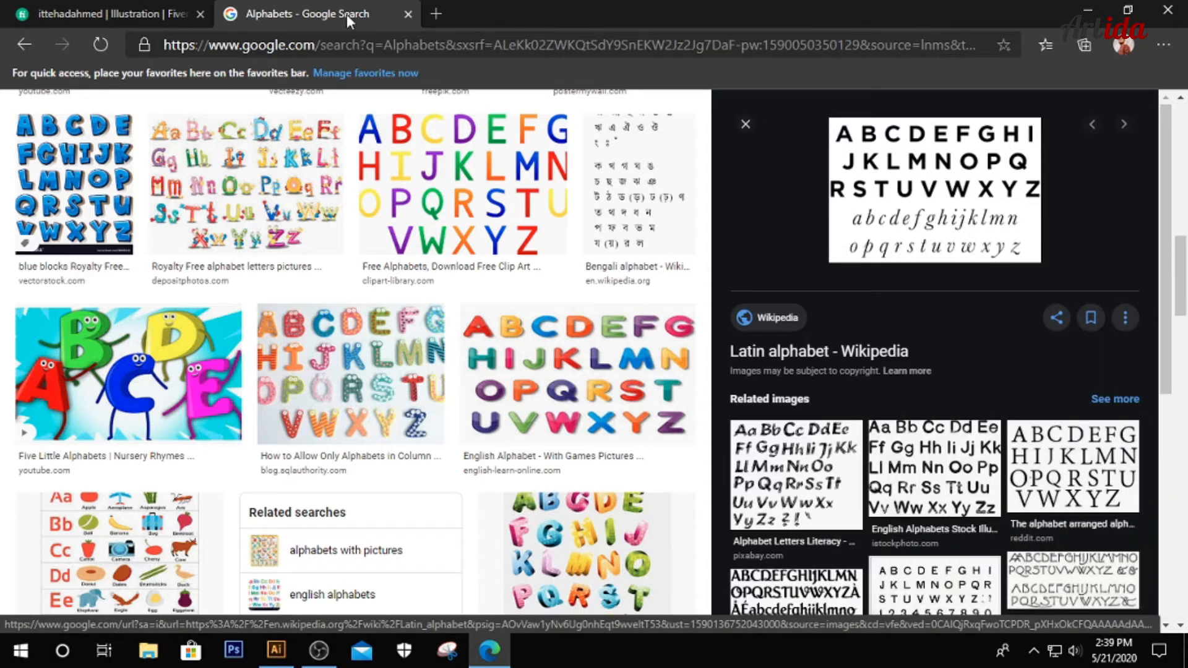
left_click_drag(506, 67, 471, 66)
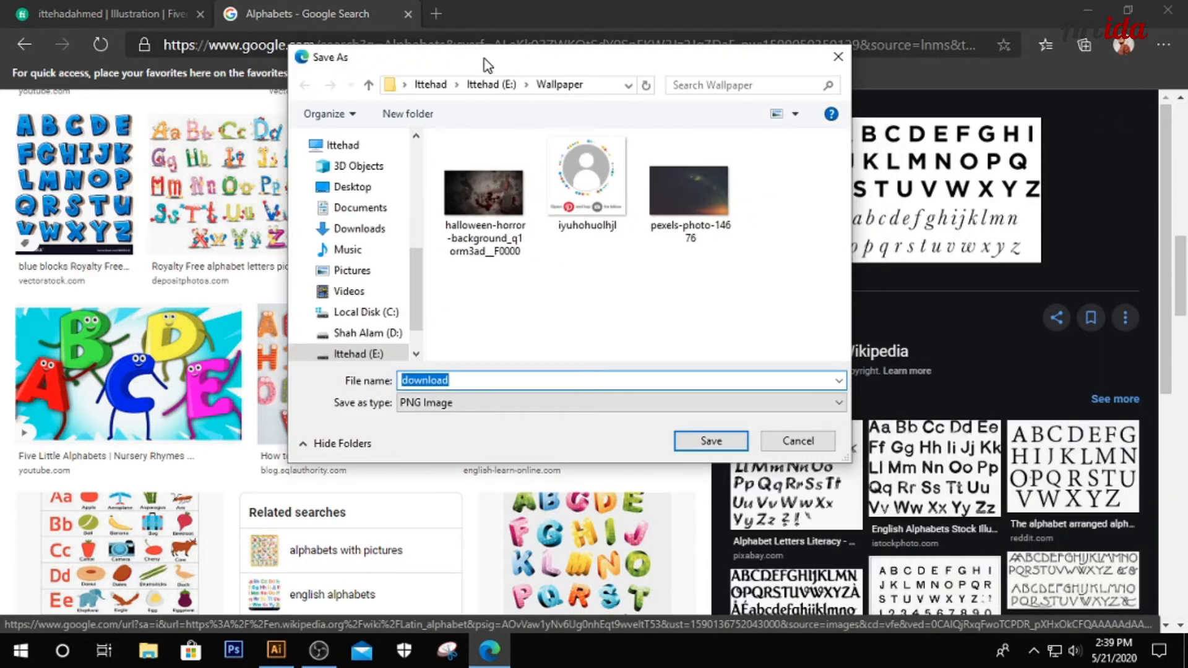
left_click(359, 353)
scroll(576, 317, "down", 3)
scroll(576, 309, "down", 2)
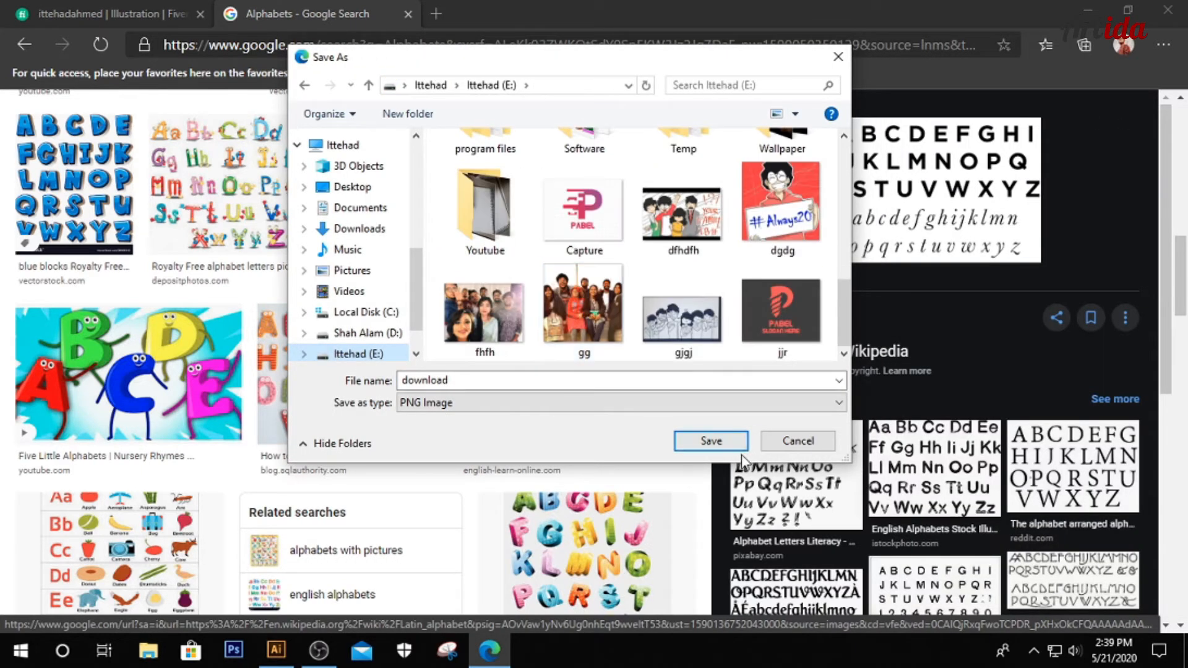
left_click(710, 440)
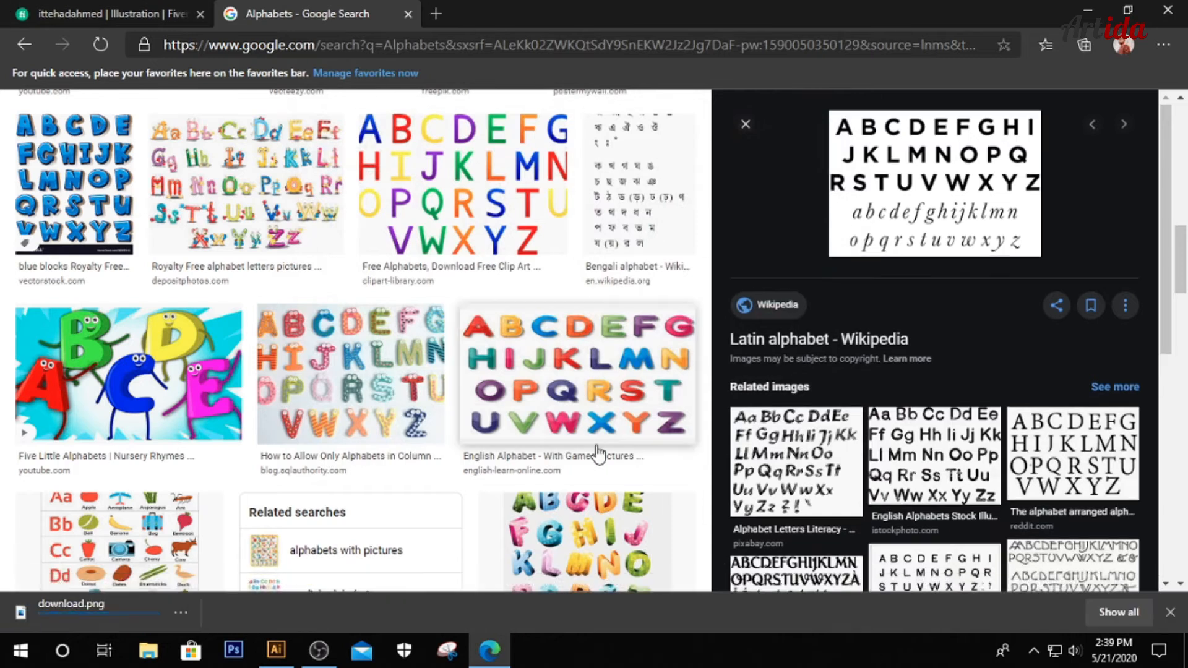
left_click(1170, 612)
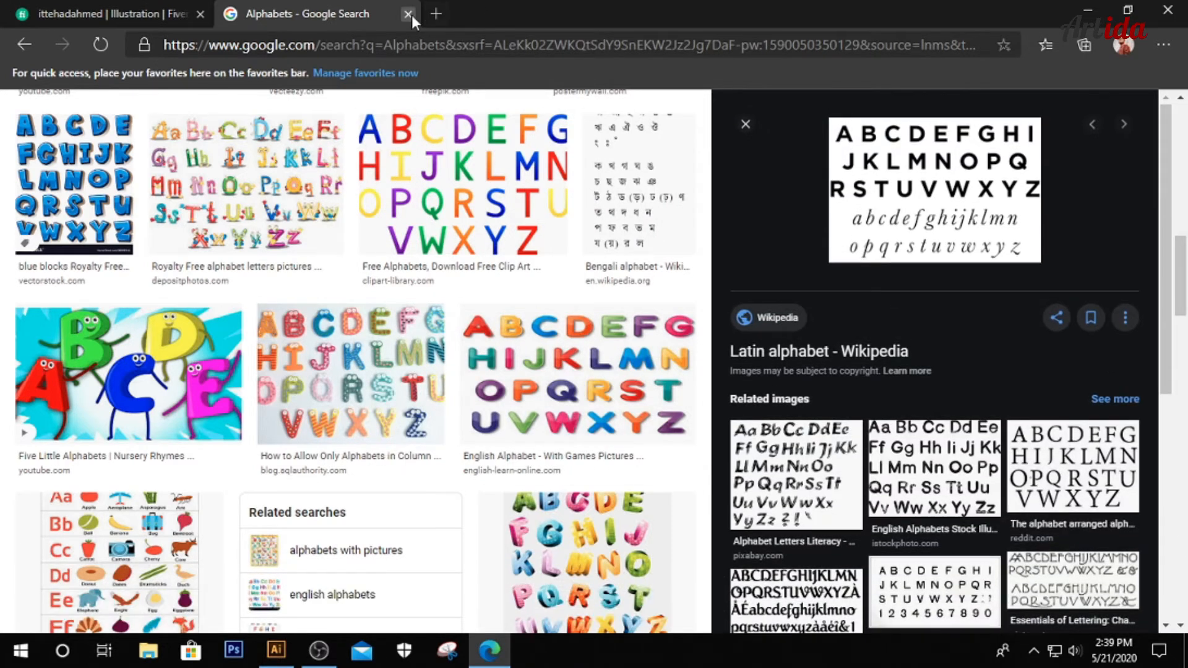
- Return to Illustrator and place the linked "download" image across most of the artboard, about 39.7 x 27.3 in, leaving it deselected
left_click(1088, 10)
left_click(50, 14)
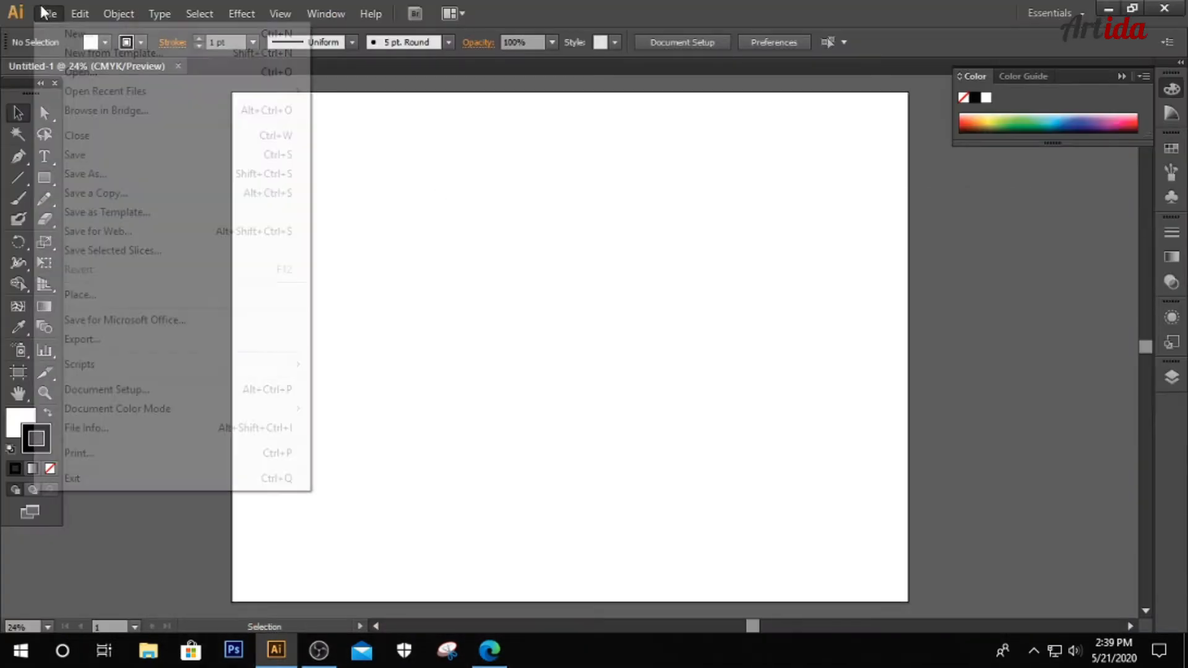
left_click(77, 298)
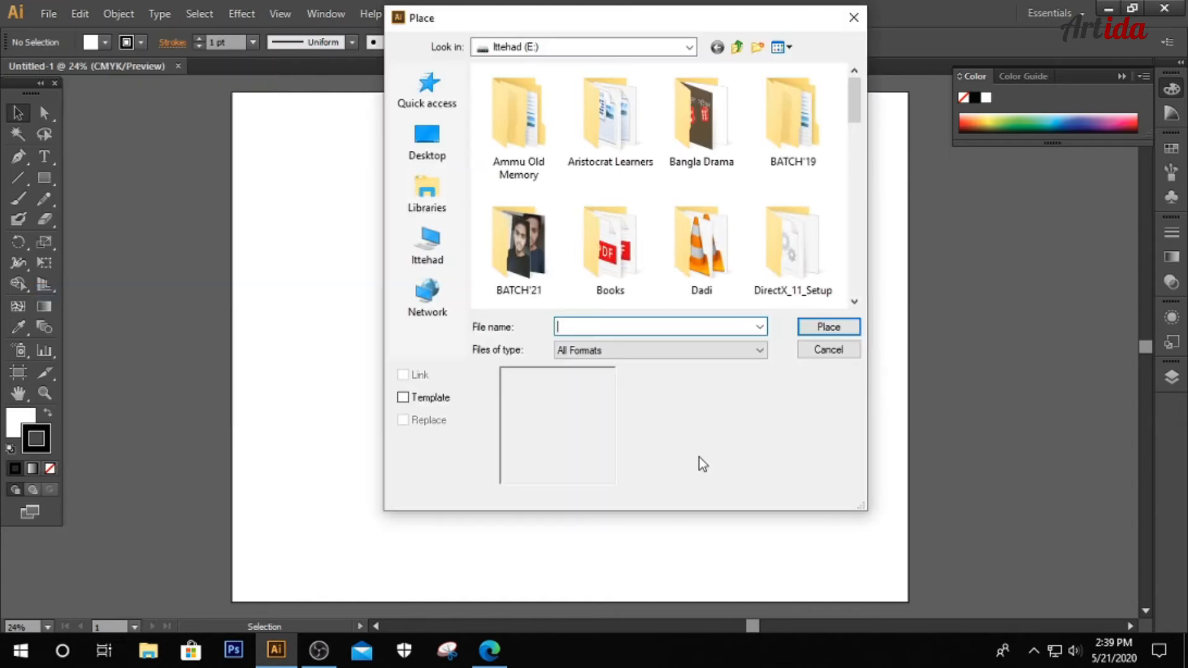
scroll(680, 253, "down", 10)
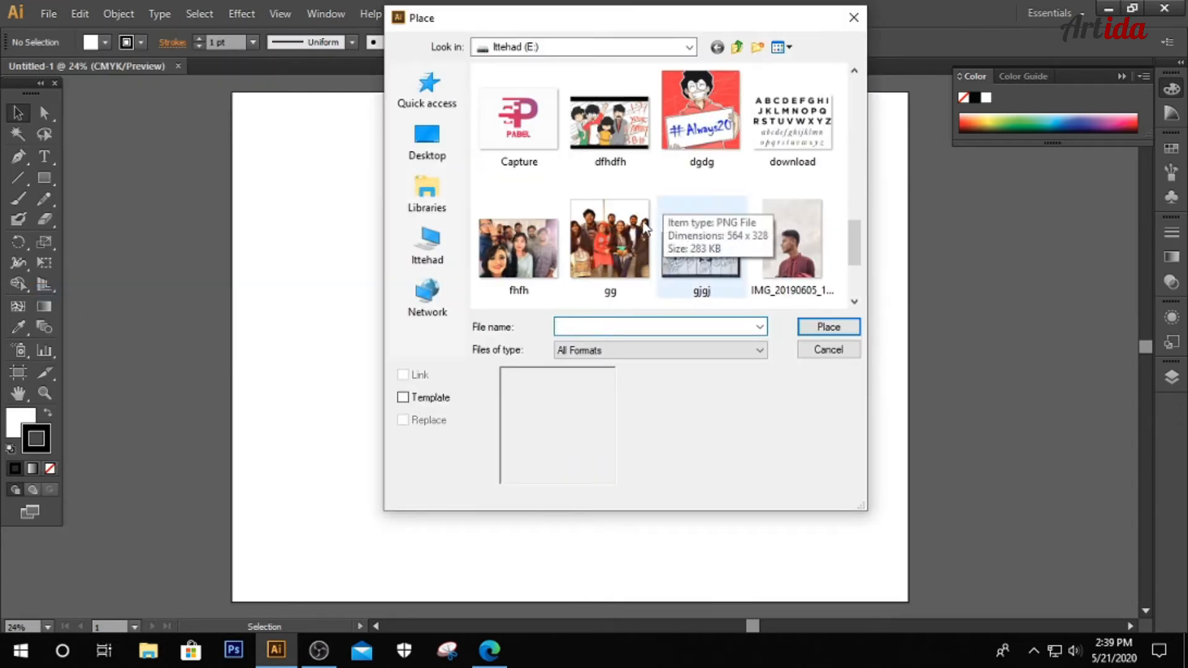
left_click(792, 124)
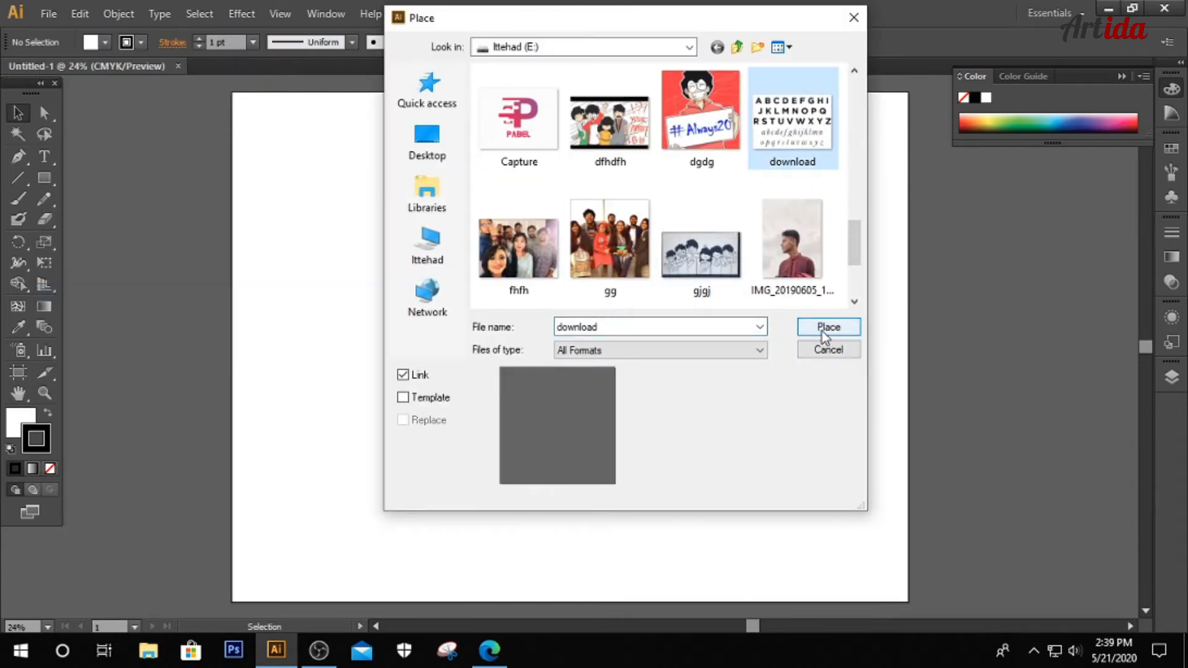
left_click(823, 330)
left_click_drag(598, 366, 868, 551)
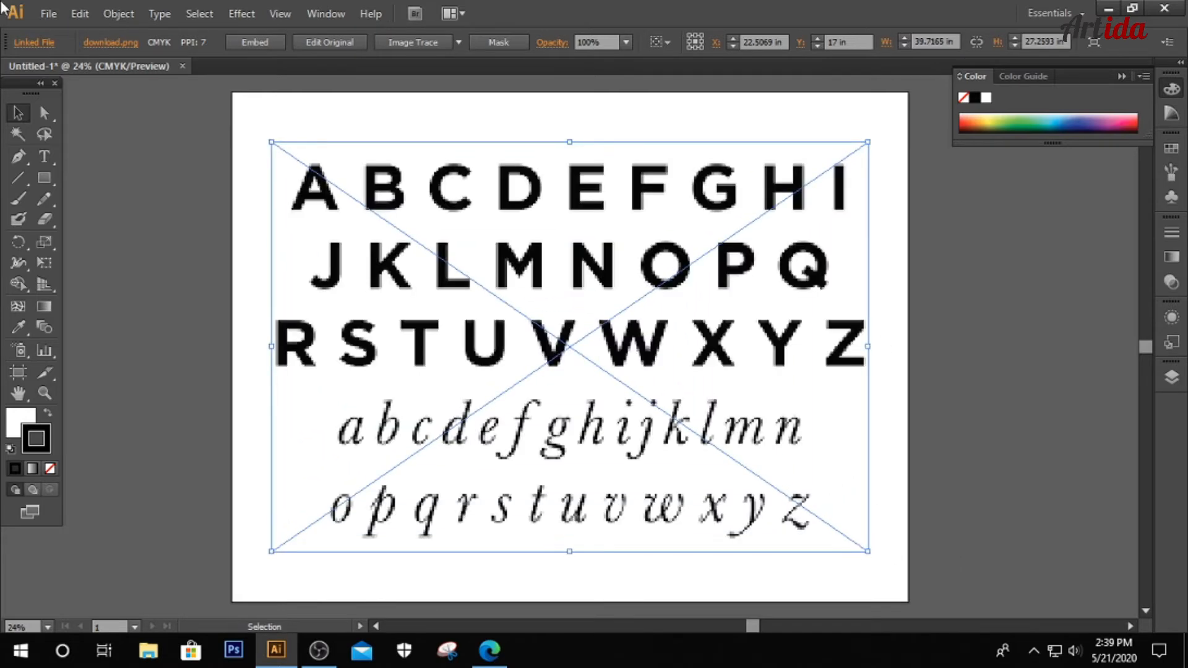
left_click(170, 210)
- Trace the outer outline of the capital letter A with the Pen tool as a closed straight-sided path
left_click(18, 160)
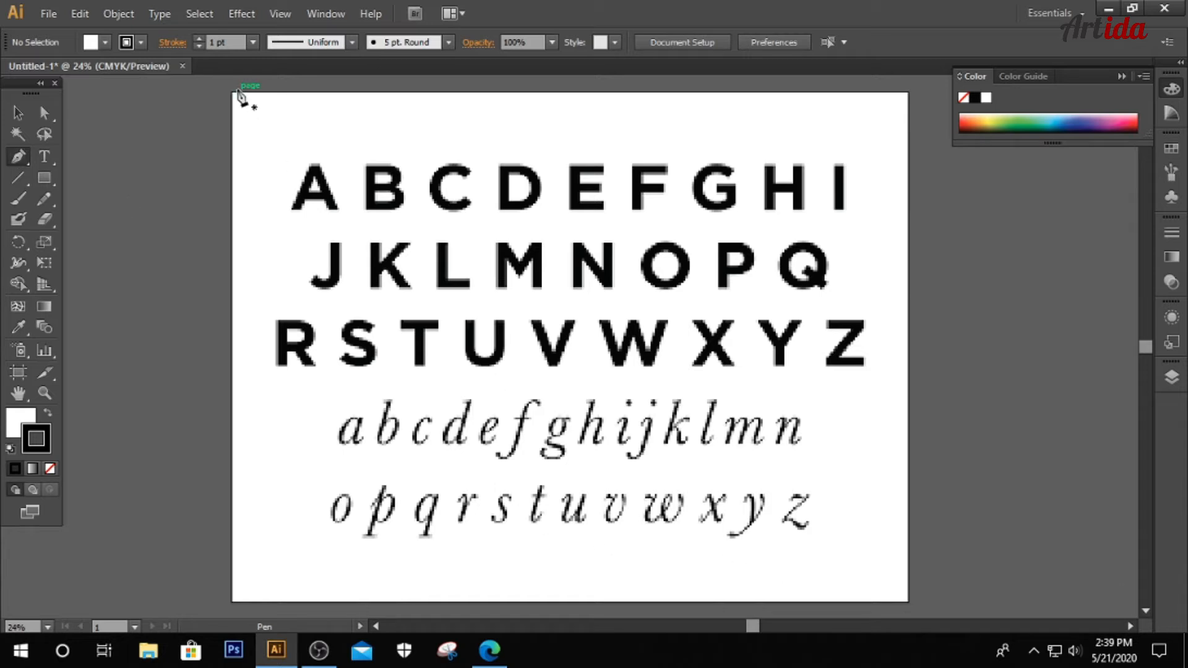
key("ctrl+plus")
key("ctrl+plus")
key("ctrl+plus")
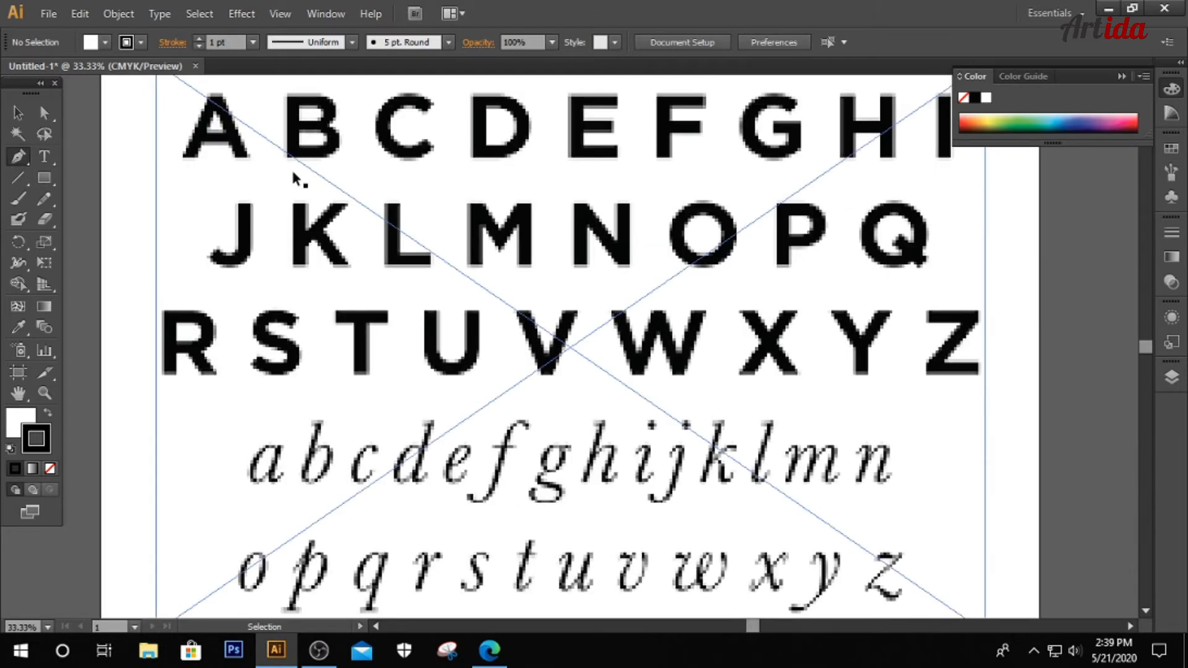
left_click_drag(266, 123, 621, 403)
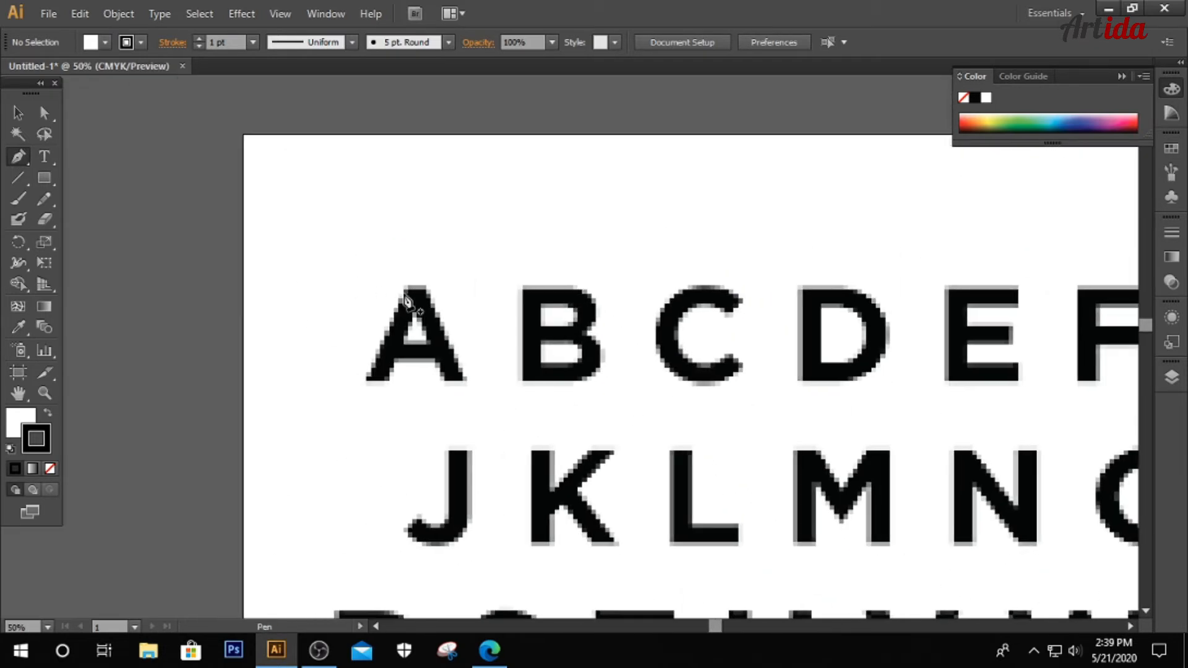
left_click(407, 288)
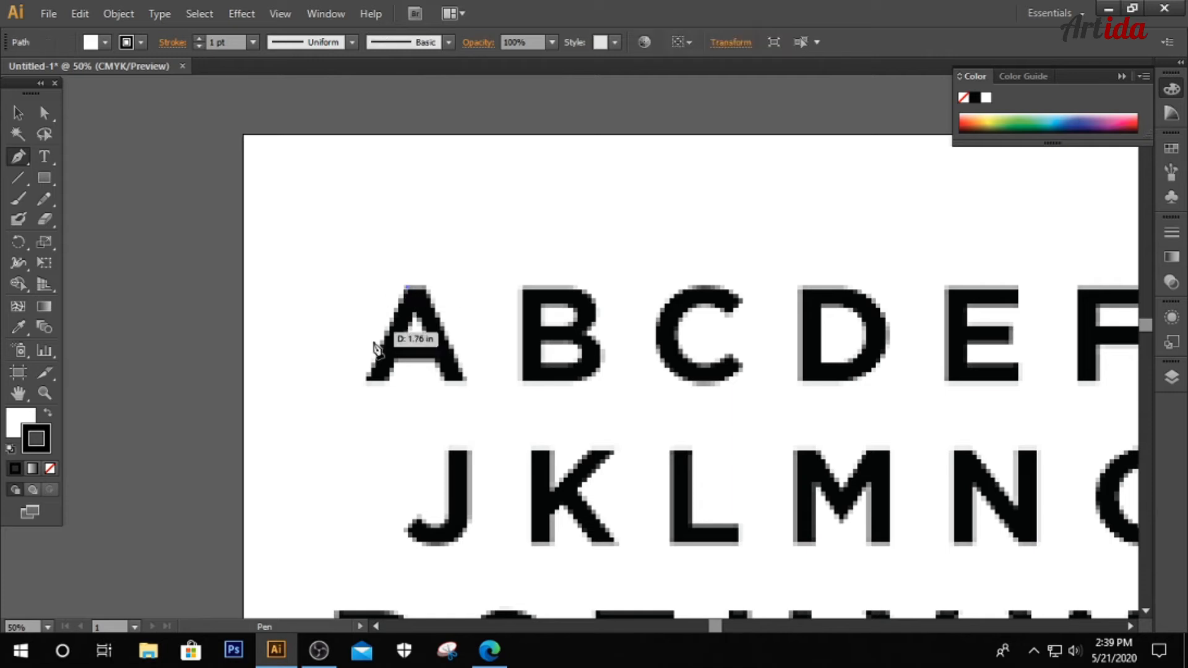
left_click(366, 379)
left_click(387, 379)
left_click(396, 361)
left_click(436, 360)
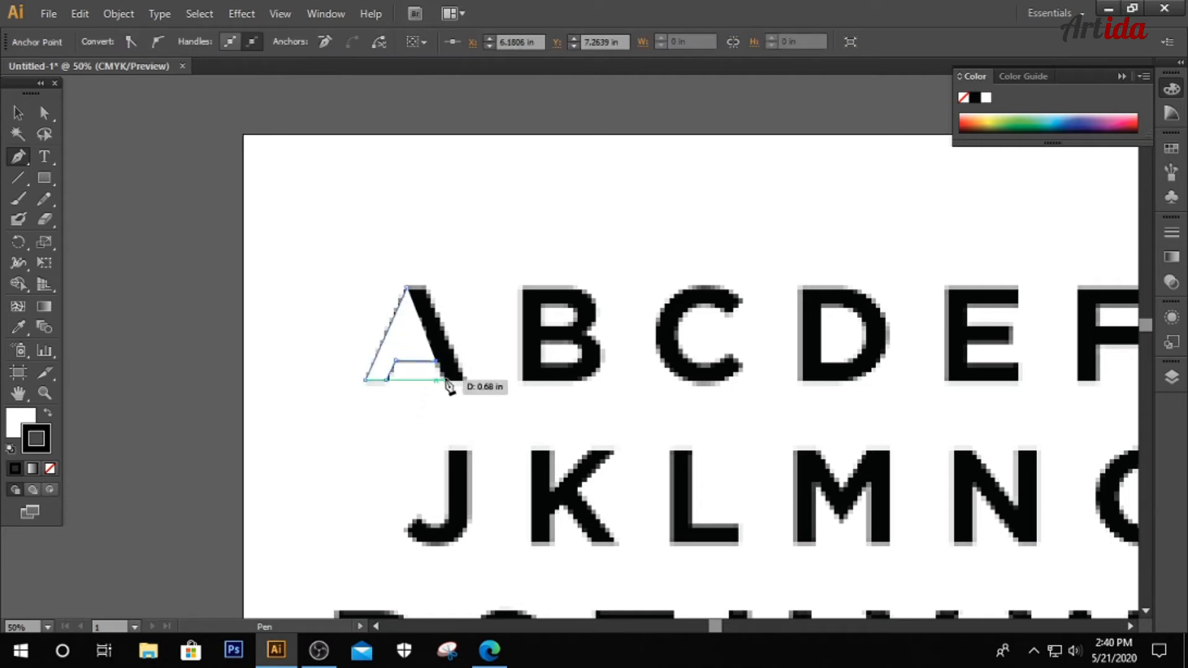
left_click(445, 380)
left_click(467, 379)
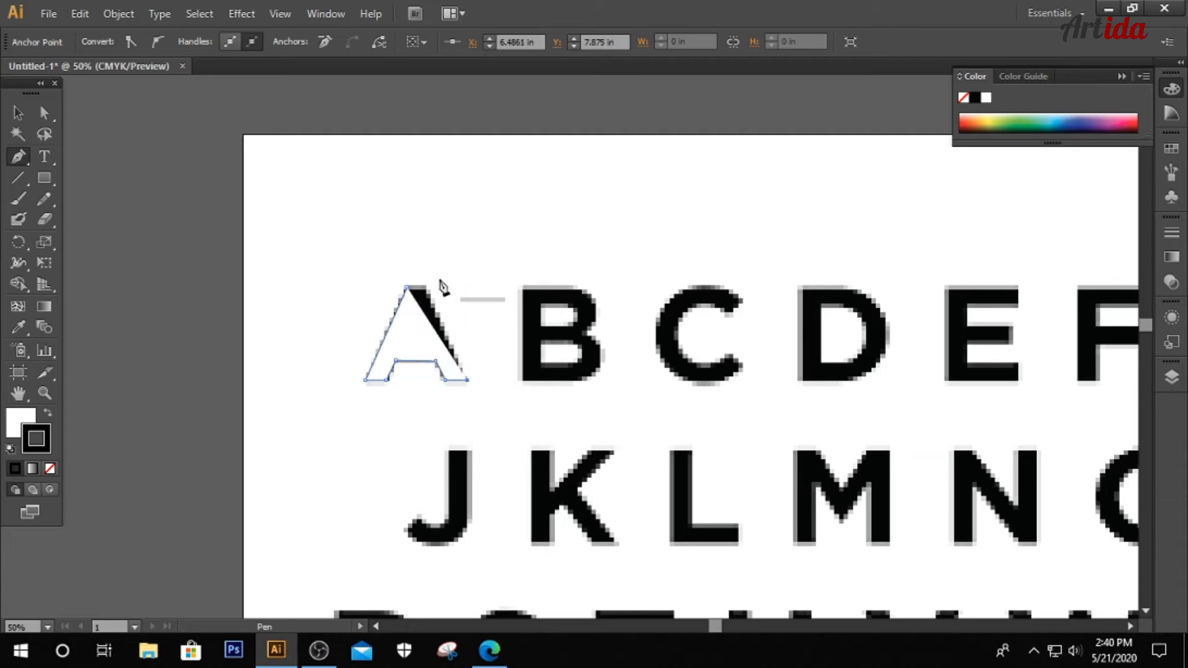
left_click(425, 287)
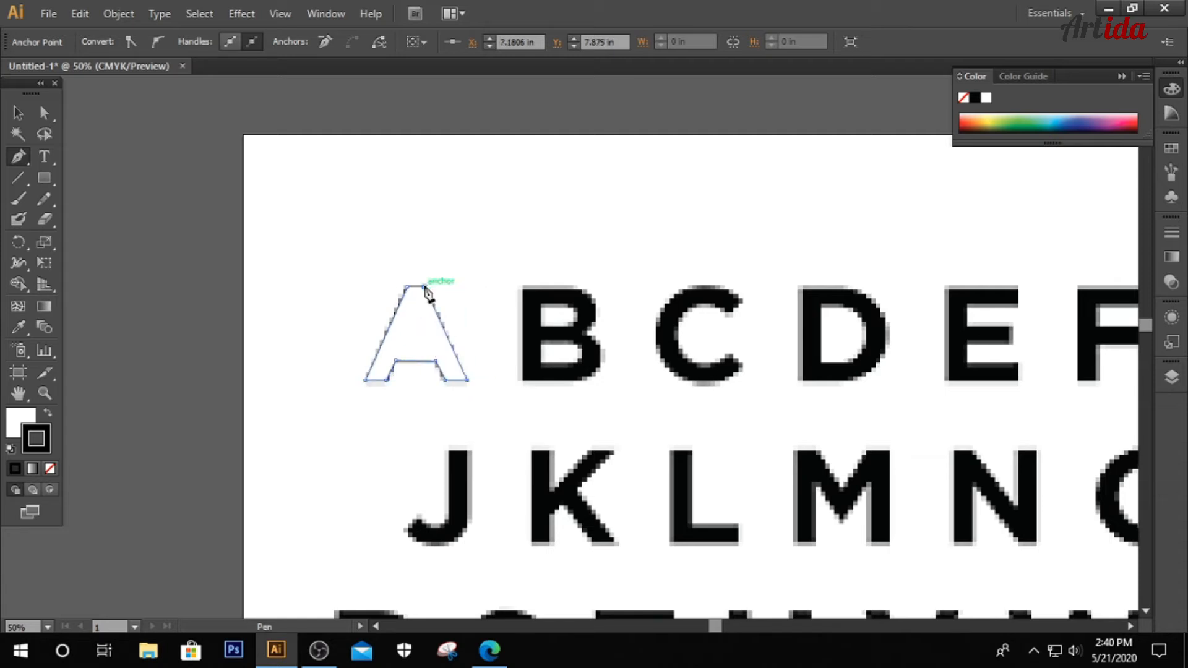
left_click(406, 286)
left_click(18, 113)
- Draw a small closed triangle with the Pen tool for the inner opening of the letter A
left_click(18, 157)
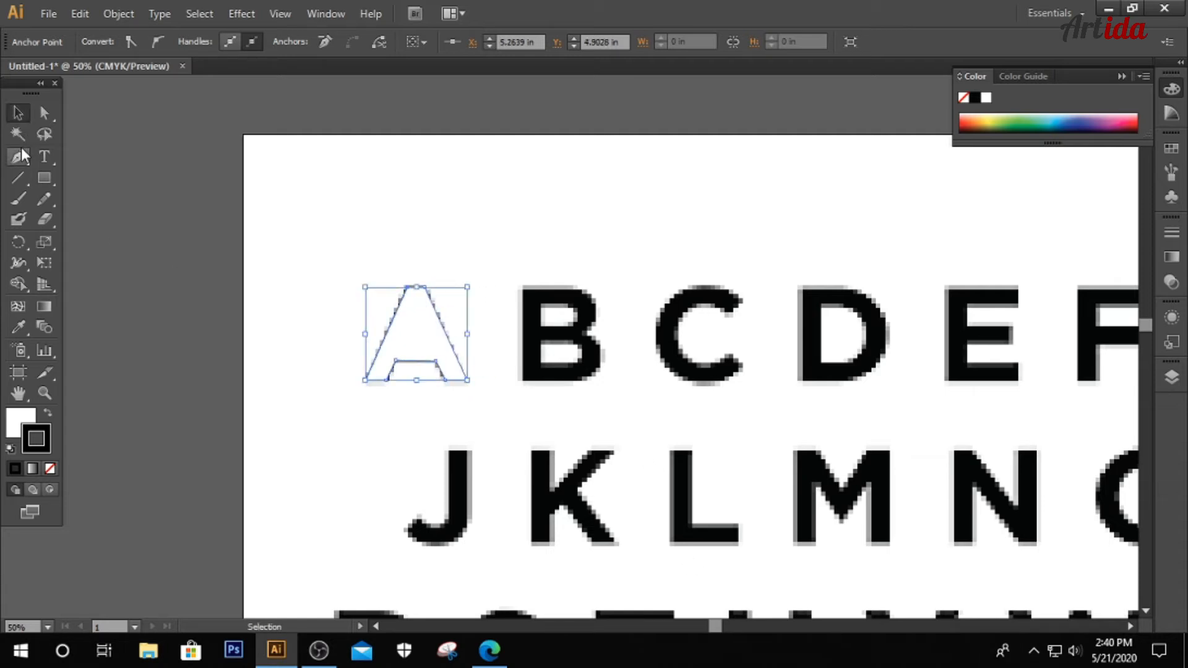
left_click(416, 313)
left_click(404, 338)
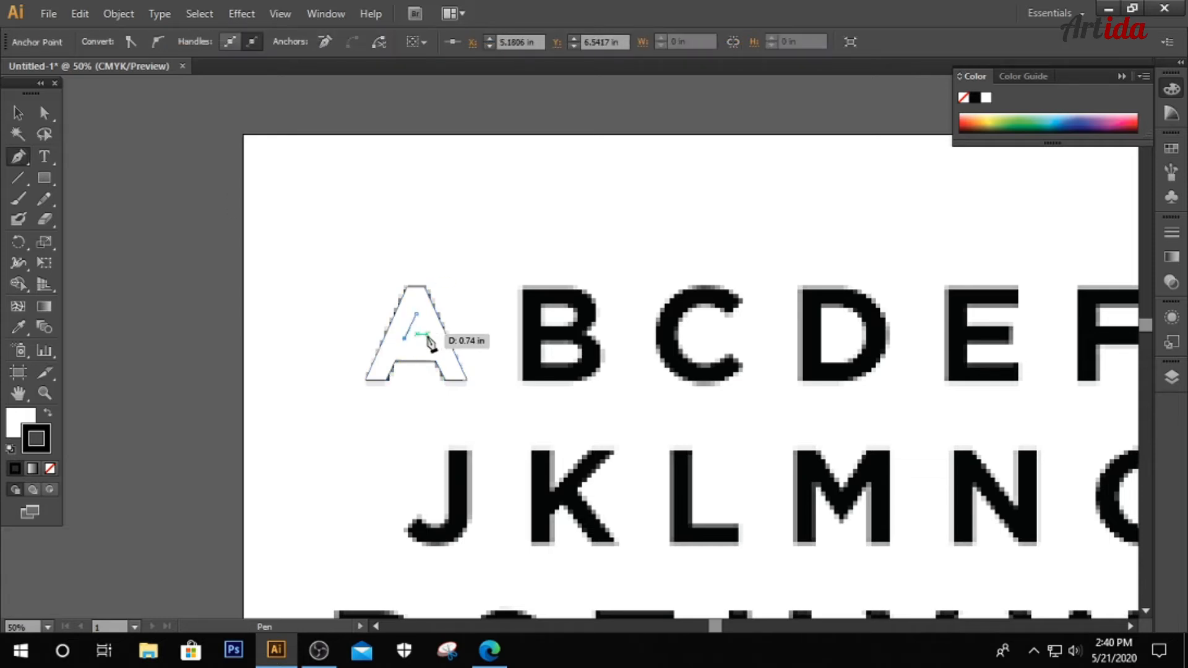
left_click(429, 337)
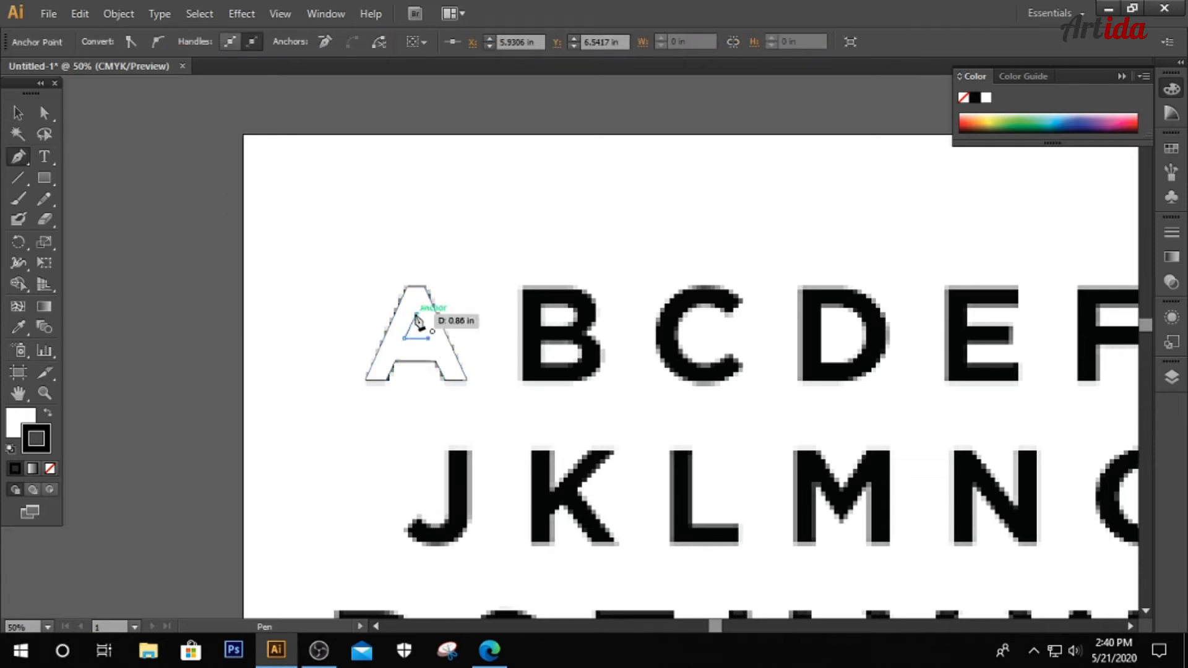
left_click(419, 318)
left_click(15, 113)
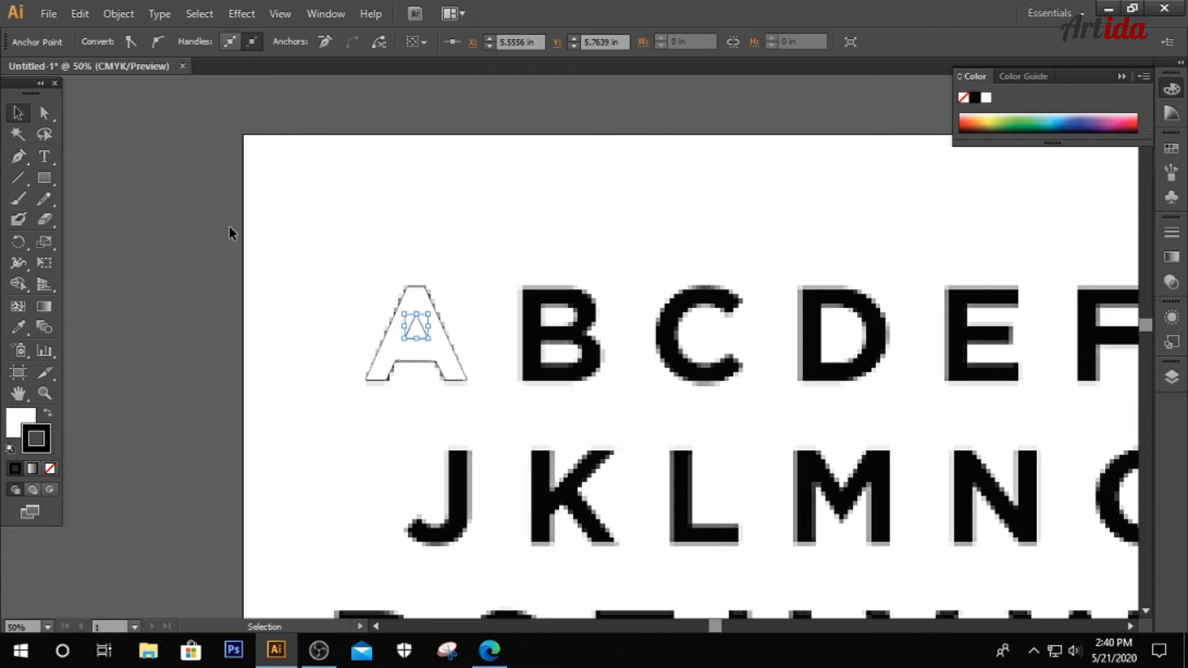
- Select the A outline and its inner triangle, cut the triangle out with the Shape Builder tool, and deselect
left_click(229, 230)
left_click(426, 339)
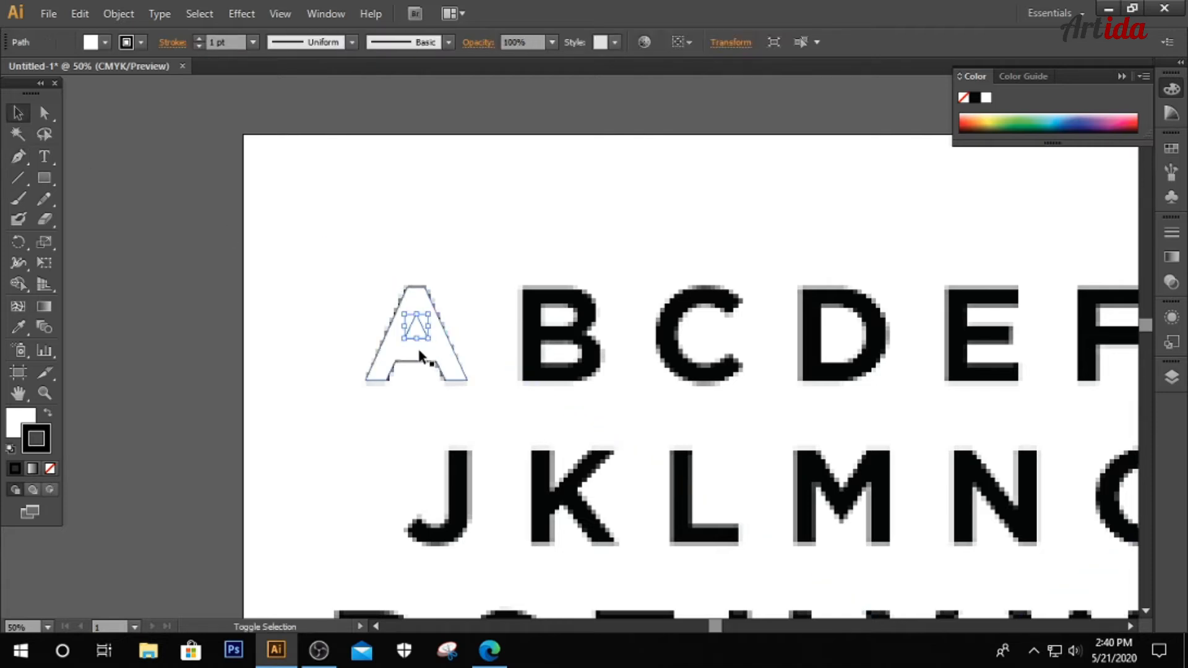
left_click(418, 352, "shift")
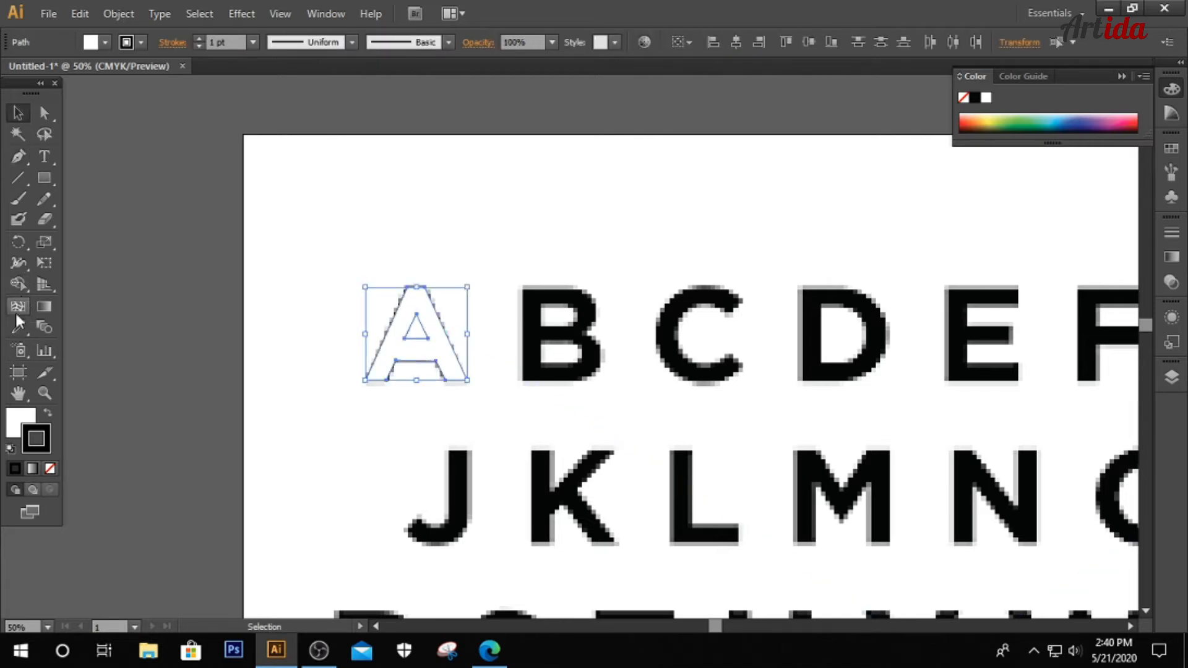
left_click_drag(24, 284, 77, 287)
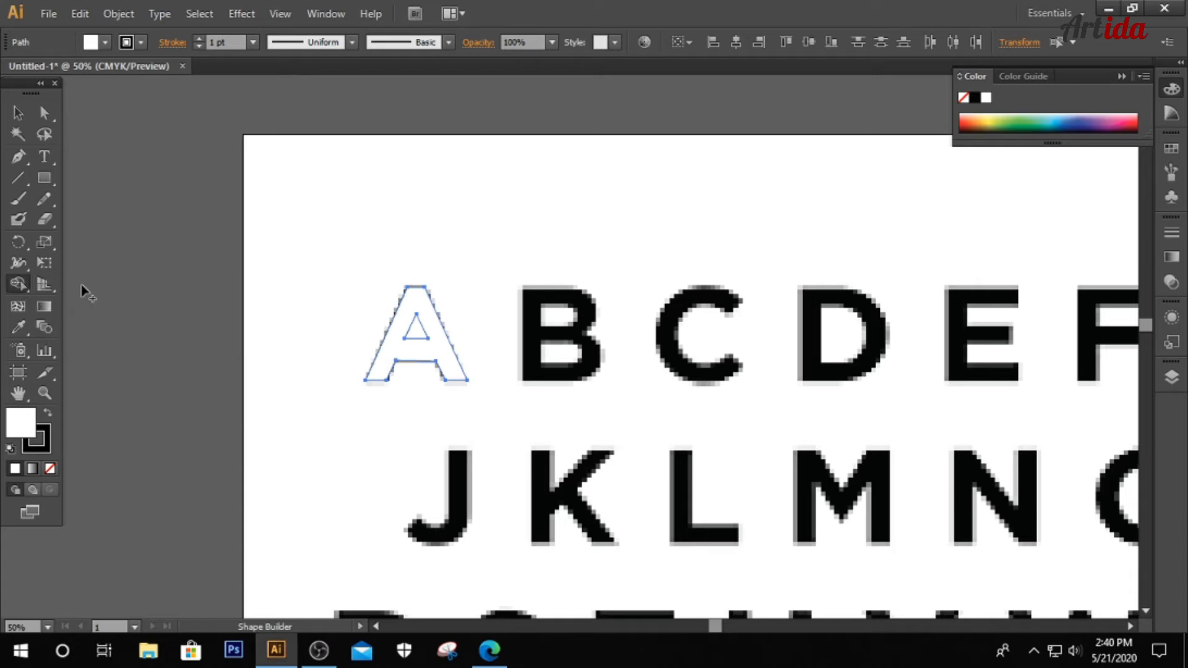
left_click(416, 334, "alt")
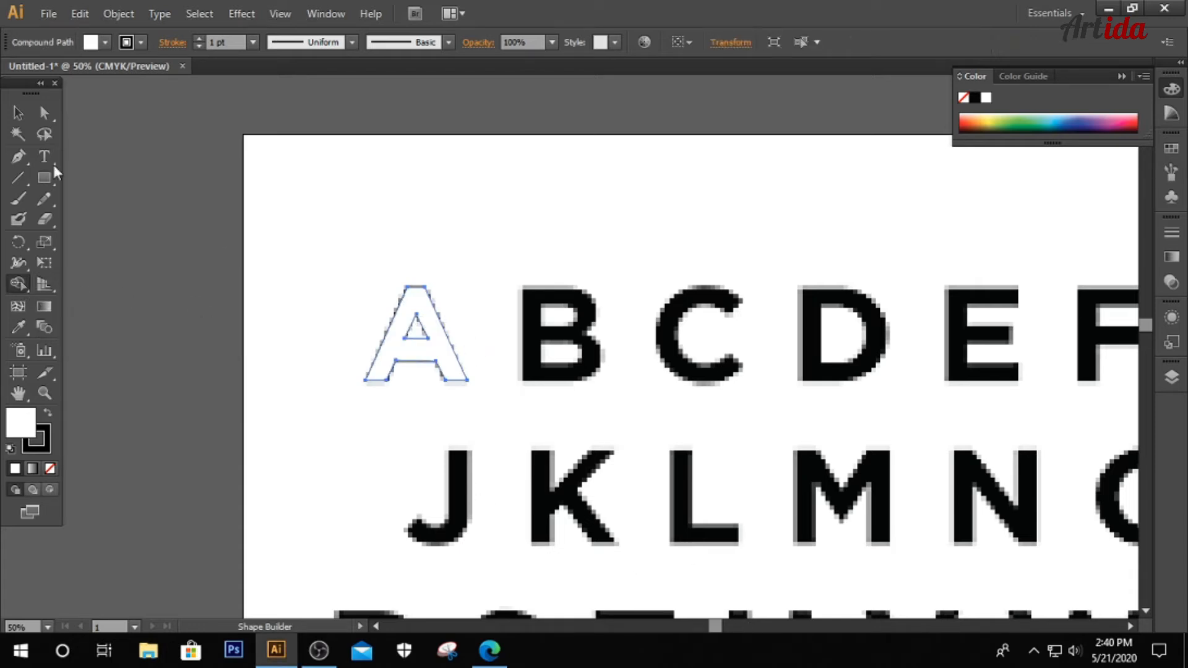
left_click(15, 112)
left_click(192, 172)
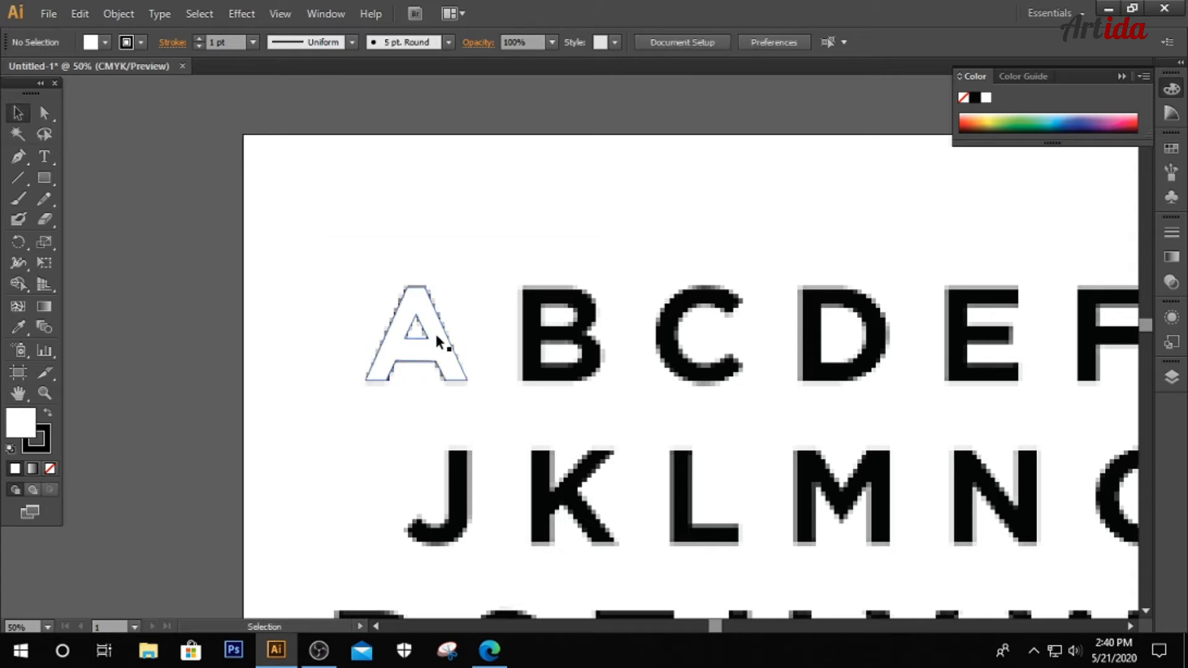
- Fill the letter A compound path with red E80F0F
left_click(426, 359)
double_click(20, 423)
left_click(574, 233)
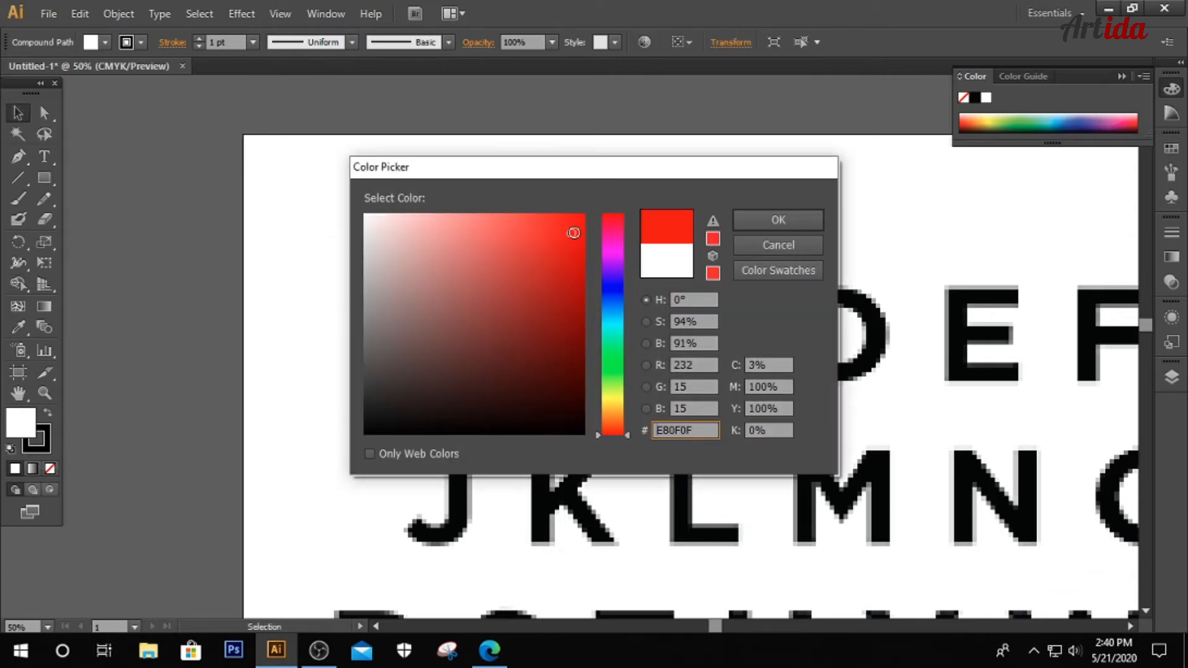
left_click(777, 220)
left_click(324, 340)
- Start the outline of the letter B with the Pen tool by drawing its straight vertical left edge
left_click(20, 156)
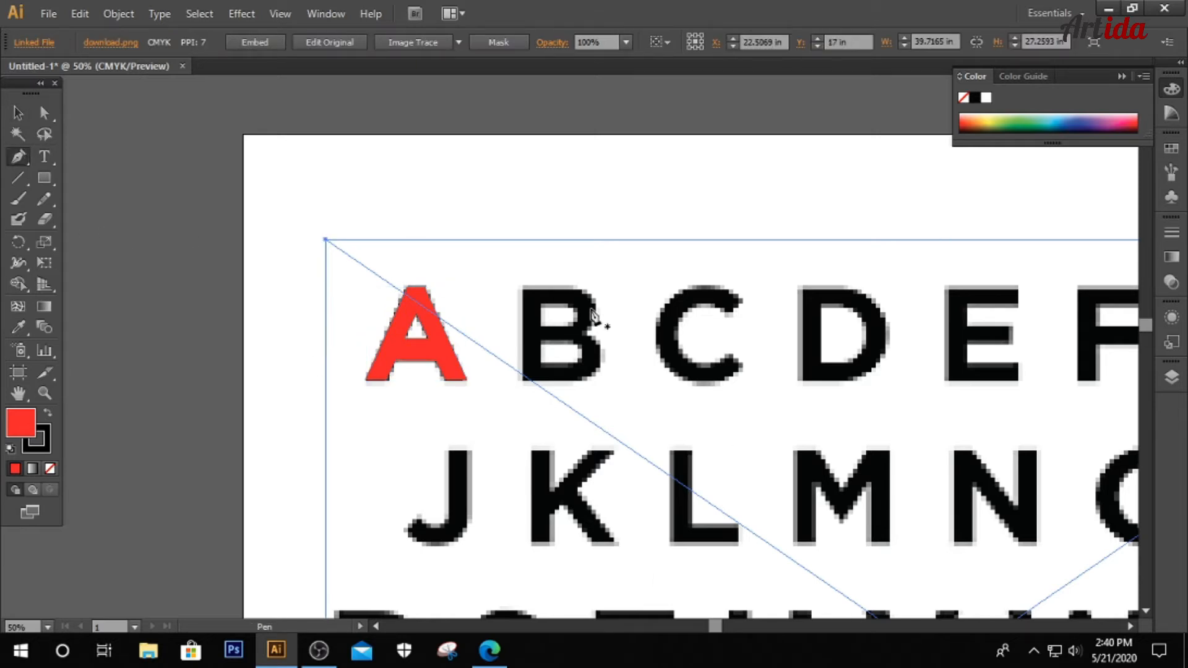
left_click(523, 291)
left_click(523, 381)
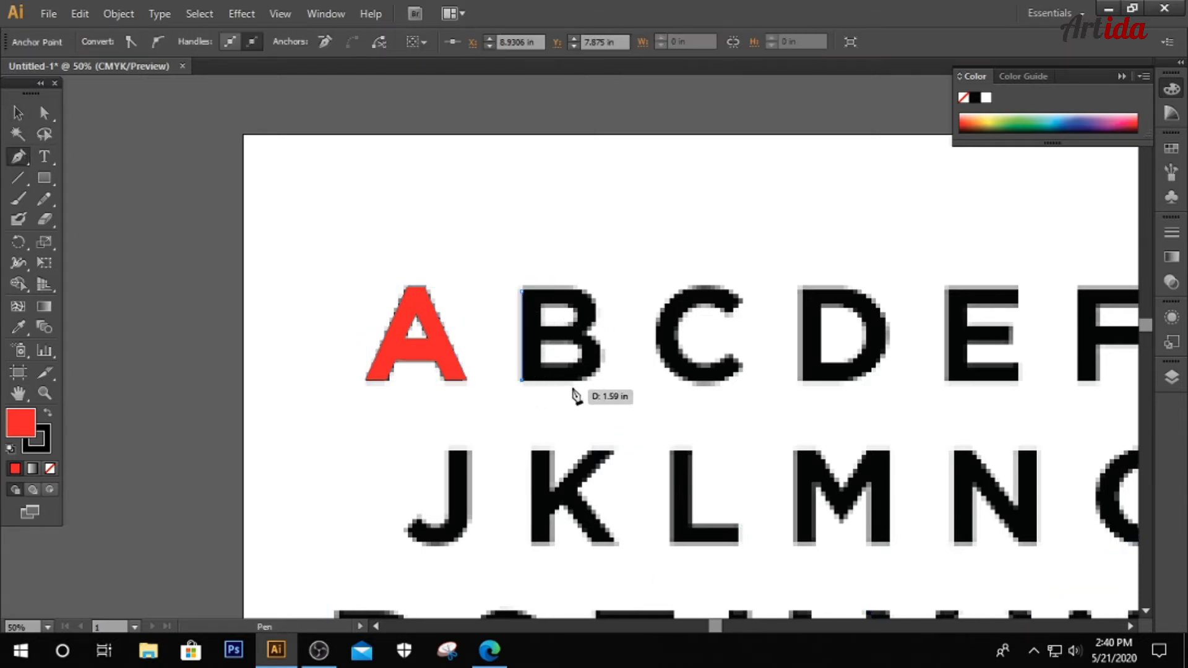
left_click(568, 288)
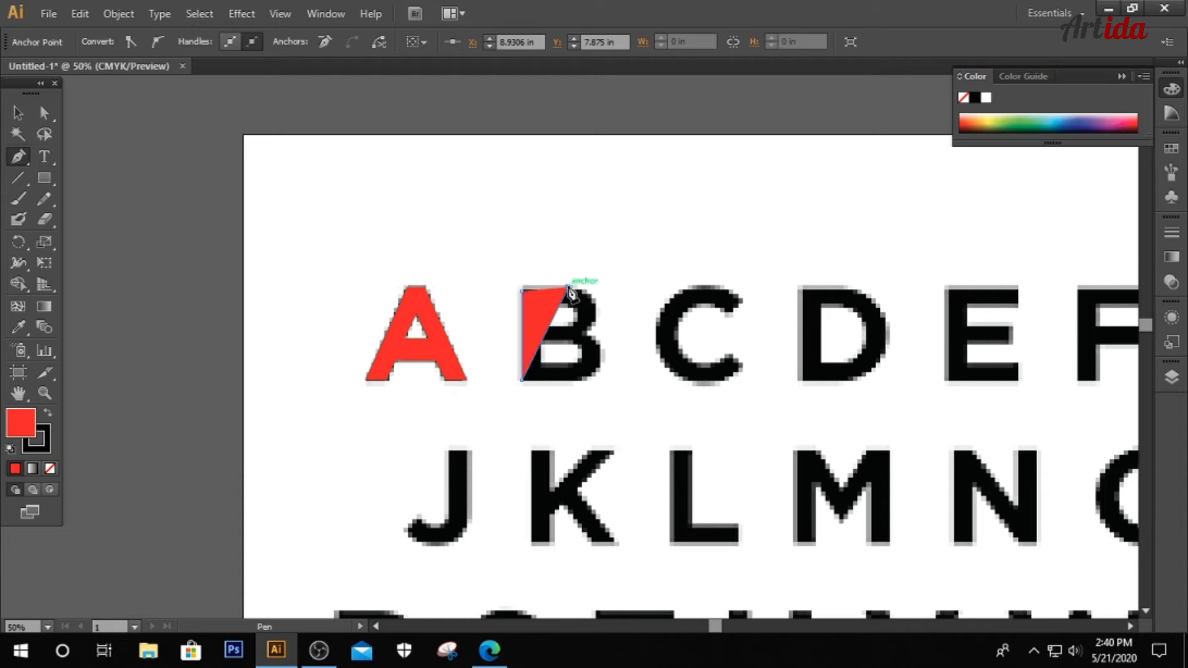
key("ctrl+z")
left_click(481, 326, "ctrl")
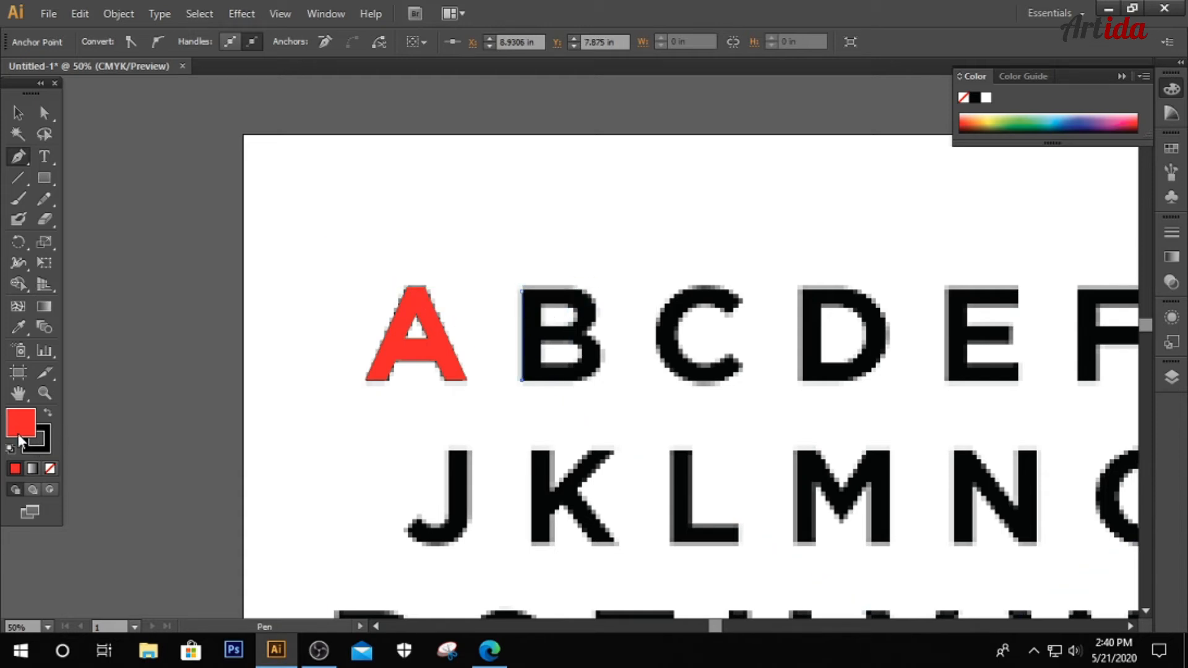
- Set the fill of the B path to none, keeping the black stroke, and undo the stray diagonal segment
left_click(50, 468)
left_click(37, 441)
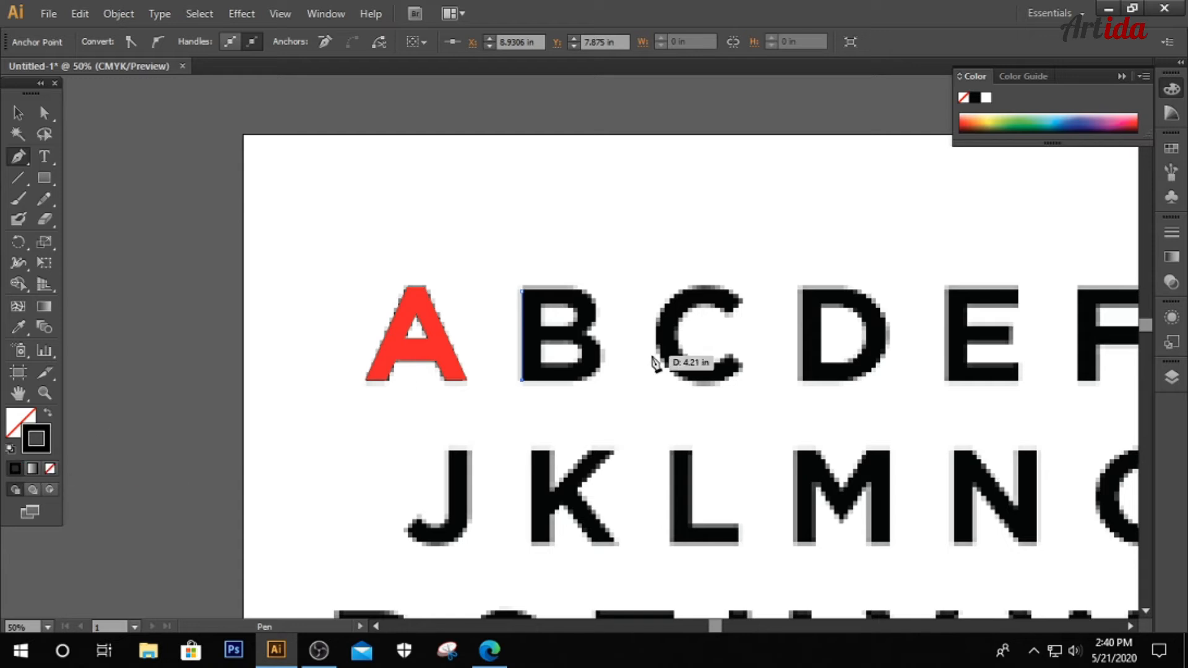
left_click(563, 287)
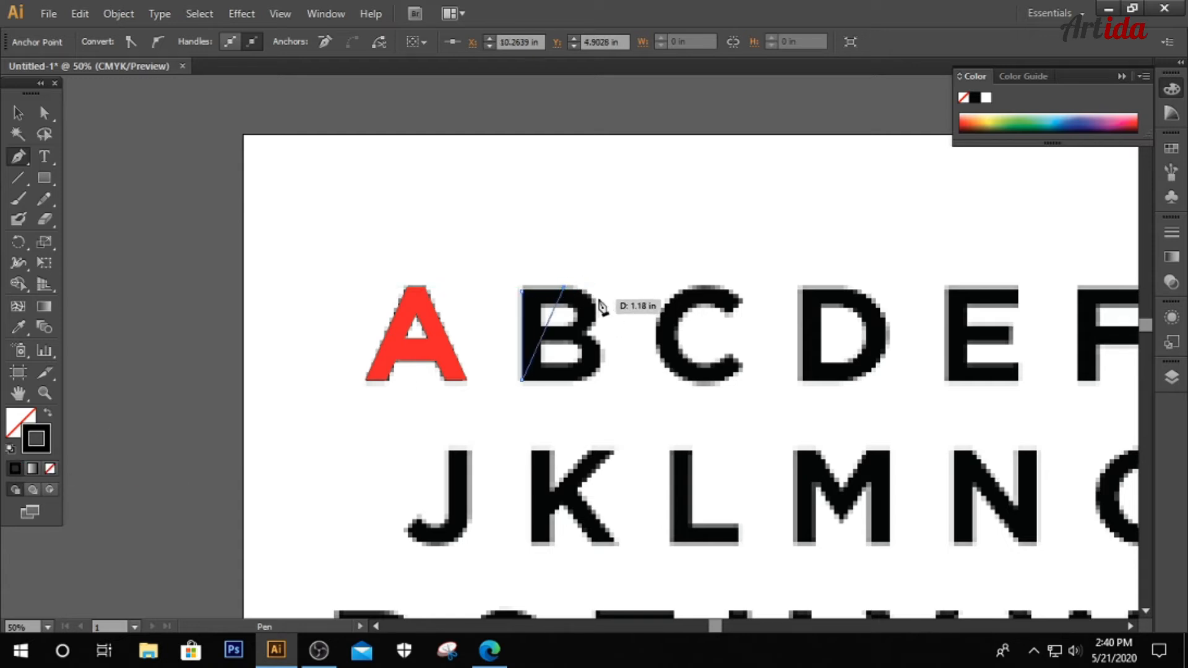
key("ctrl+z")
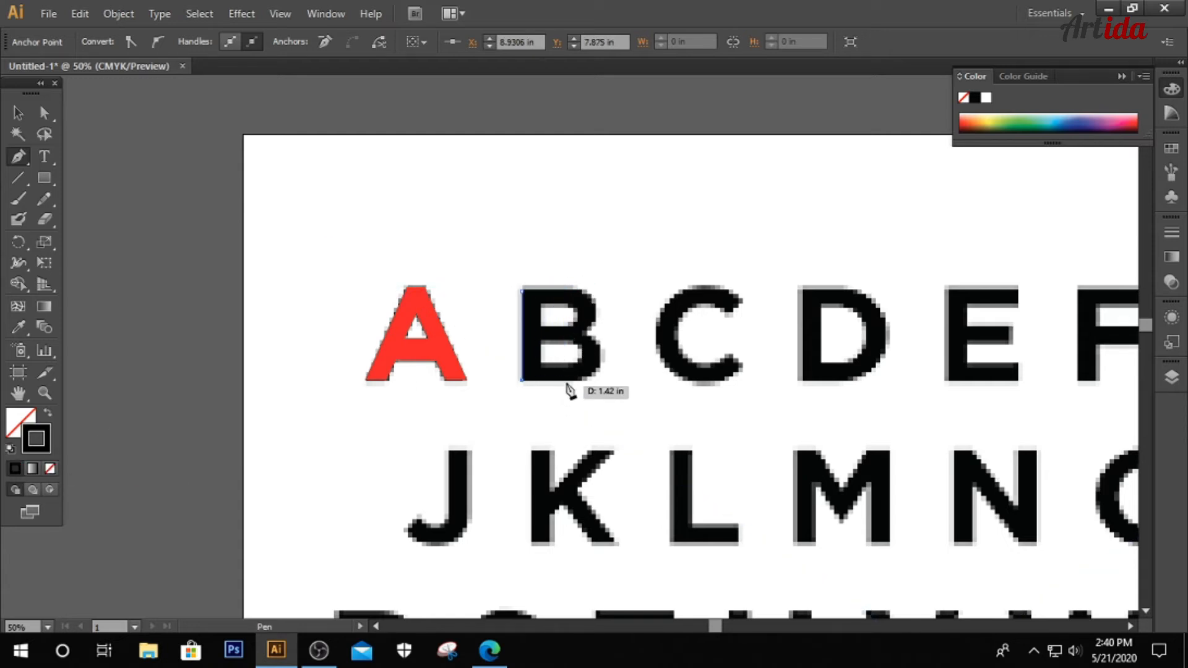
- Continue the B outline along the bottom edge and curve it around the lower bowl, ending in a corner anchor
left_click(567, 380)
left_click(567, 380)
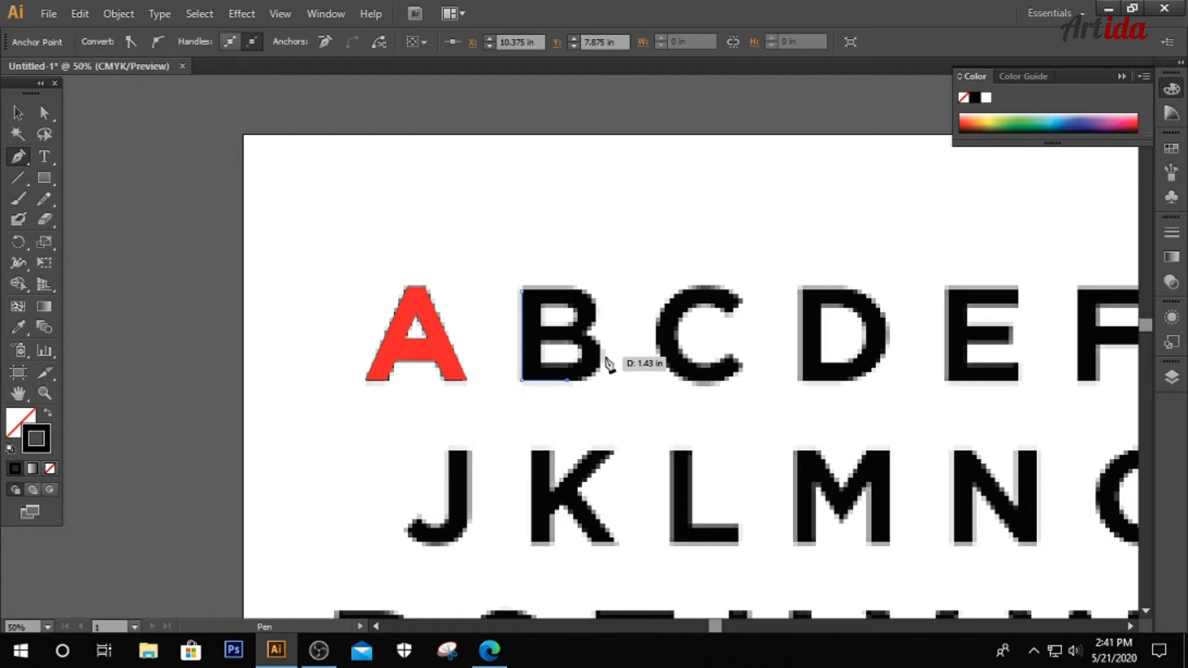
left_click(602, 357)
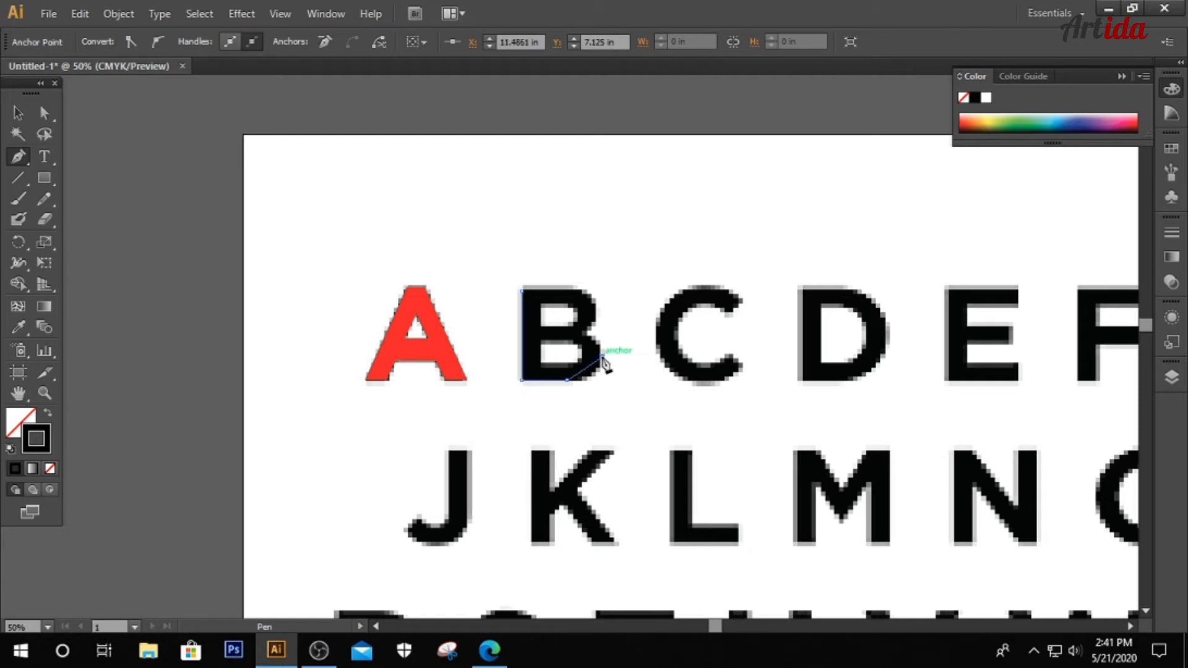
key("ctrl+z")
left_click_drag(601, 357, 601, 357)
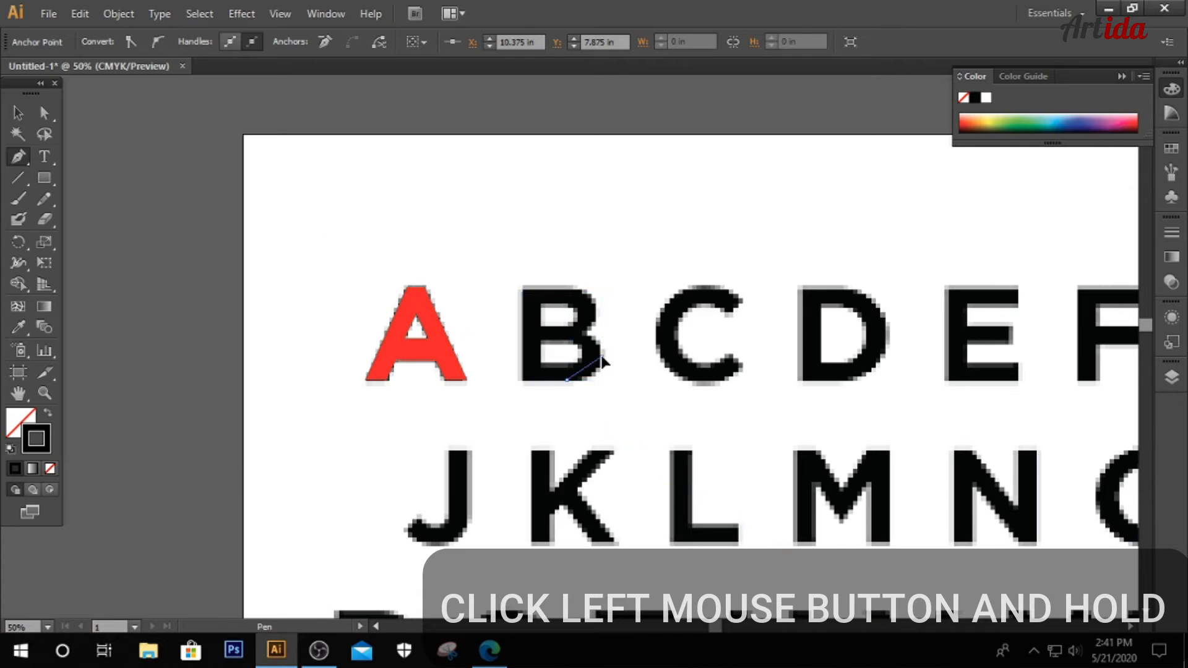
left_click_drag(601, 357, 681, 343)
left_click_drag(522, 373, 600, 327)
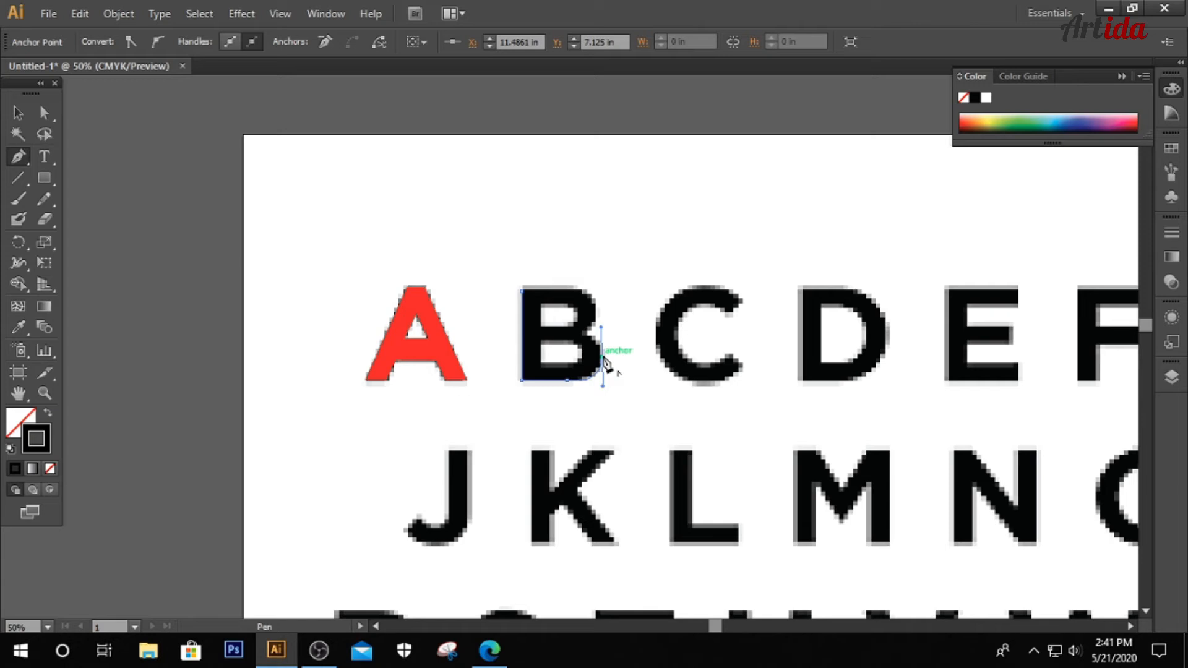
left_click(603, 362)
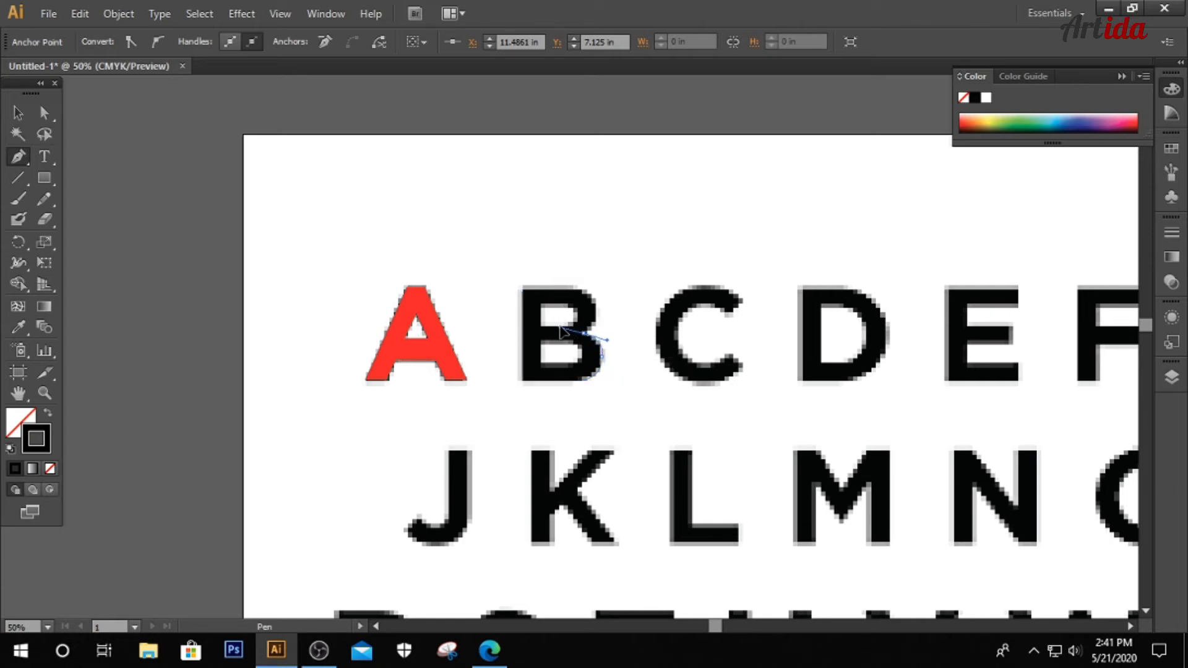
- Trace the B outline through the notch at its waist, around the upper bowl and along the top edge
left_click(564, 327)
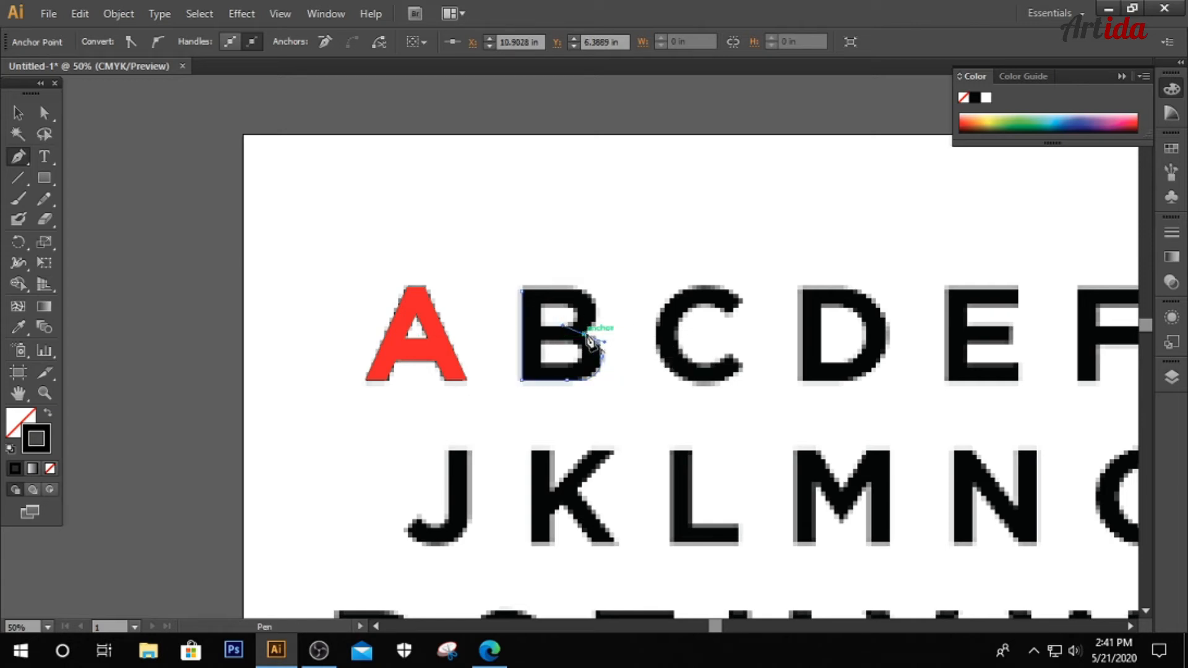
left_click_drag(533, 267, 531, 273)
left_click(575, 287)
left_click(521, 288)
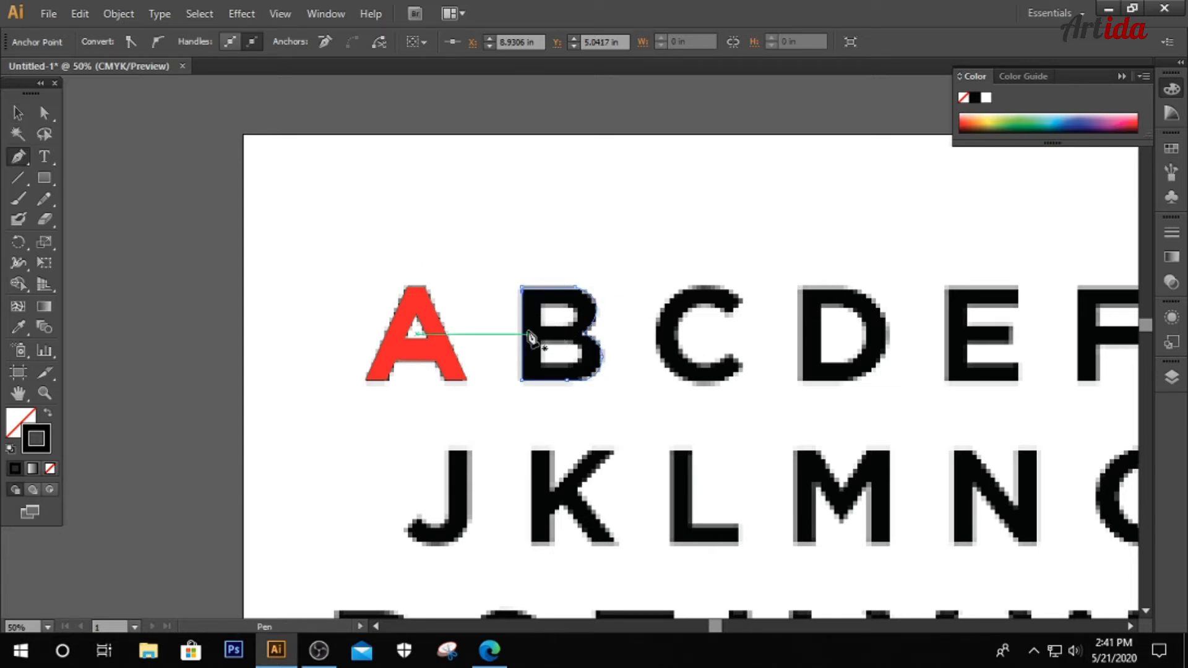
left_click(538, 304)
left_click(544, 329)
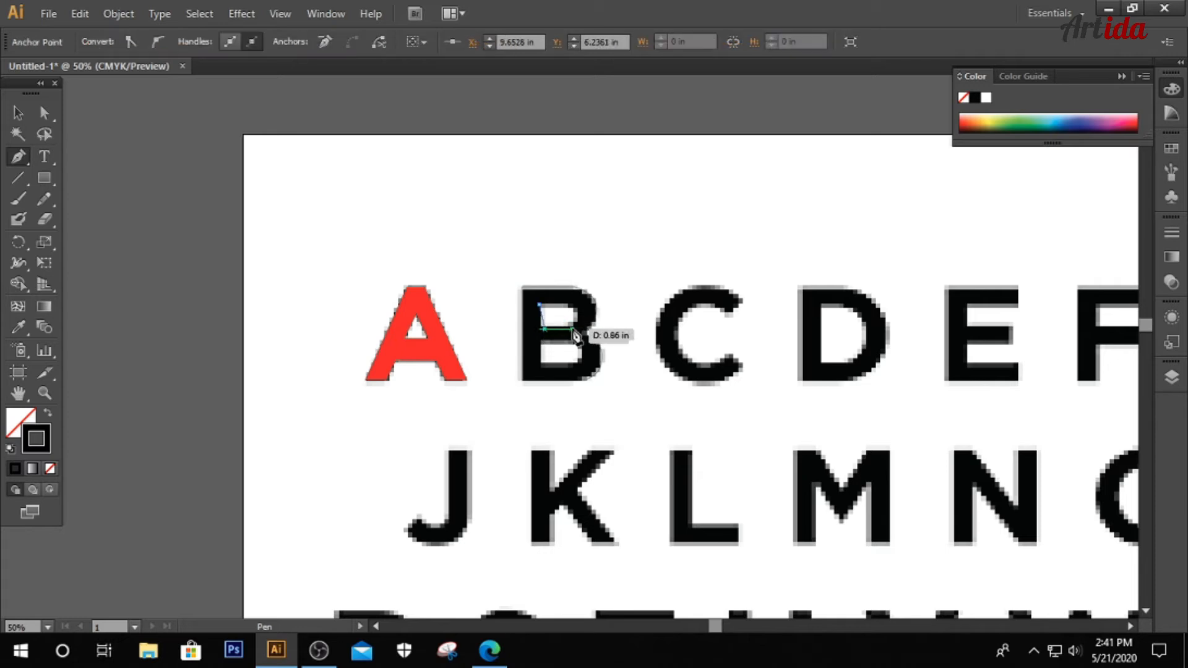
key("ctrl+z")
key("ctrl+z")
key("ctrl+z")
key("ctrl+z")
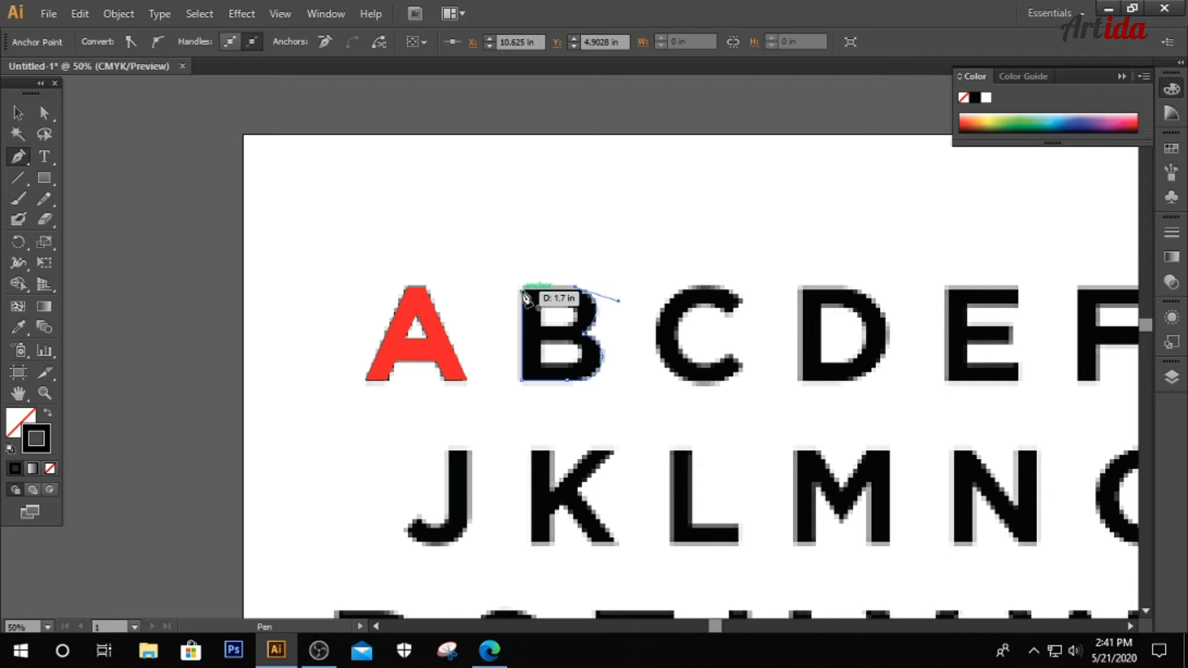
- Close the outer outline of the B and trace its upper inner opening as a separate closed path with the Pen tool
left_click(522, 289)
left_click(18, 113)
left_click(22, 159)
left_click(543, 303)
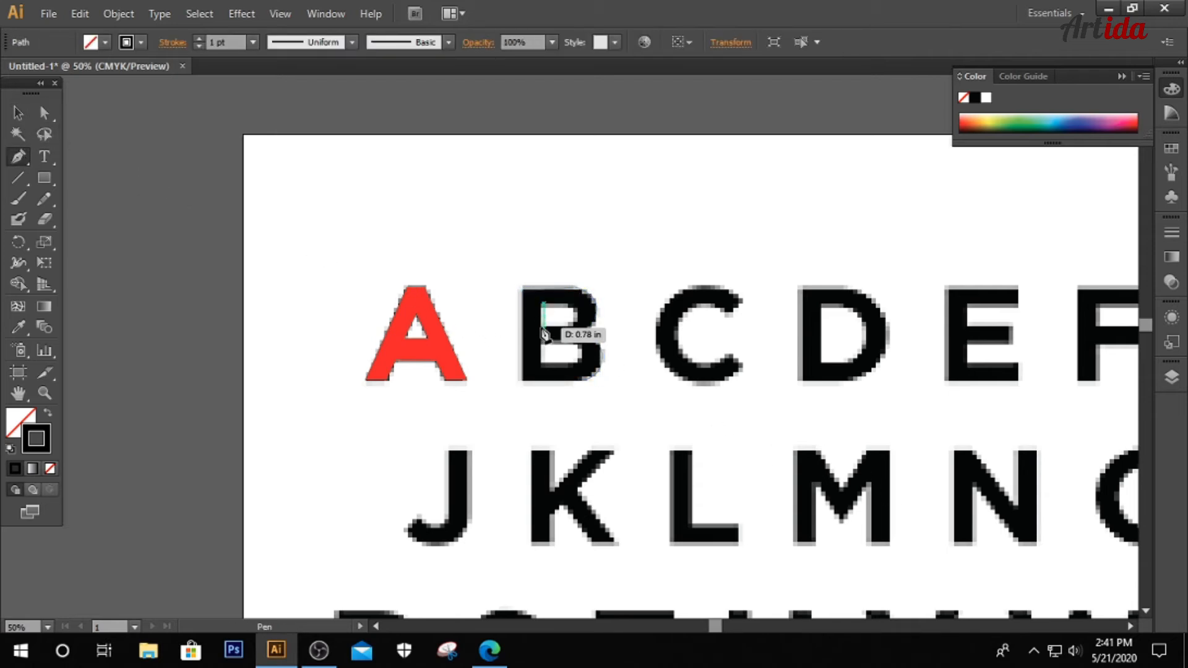
left_click(543, 327)
left_click(569, 328)
left_click_drag(570, 303, 586, 322)
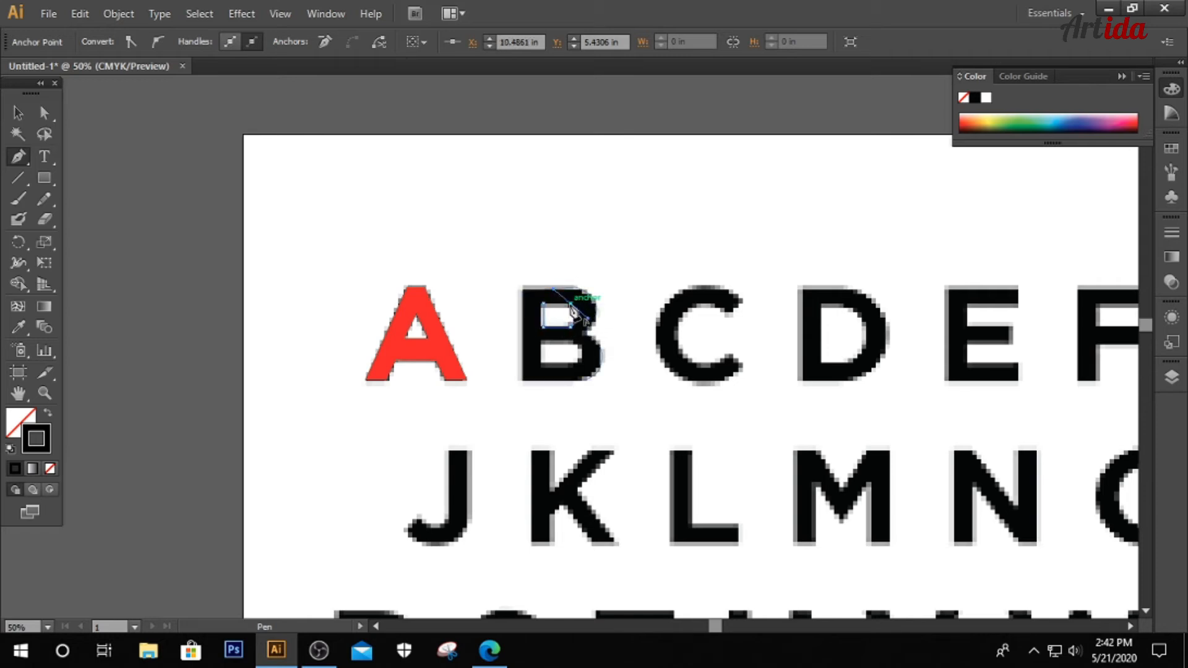
left_click(543, 303)
left_click(16, 117)
- Trace the lower inner opening of the B as a separate closed path with the Pen tool and deselect it
left_click(23, 156)
left_click(543, 344)
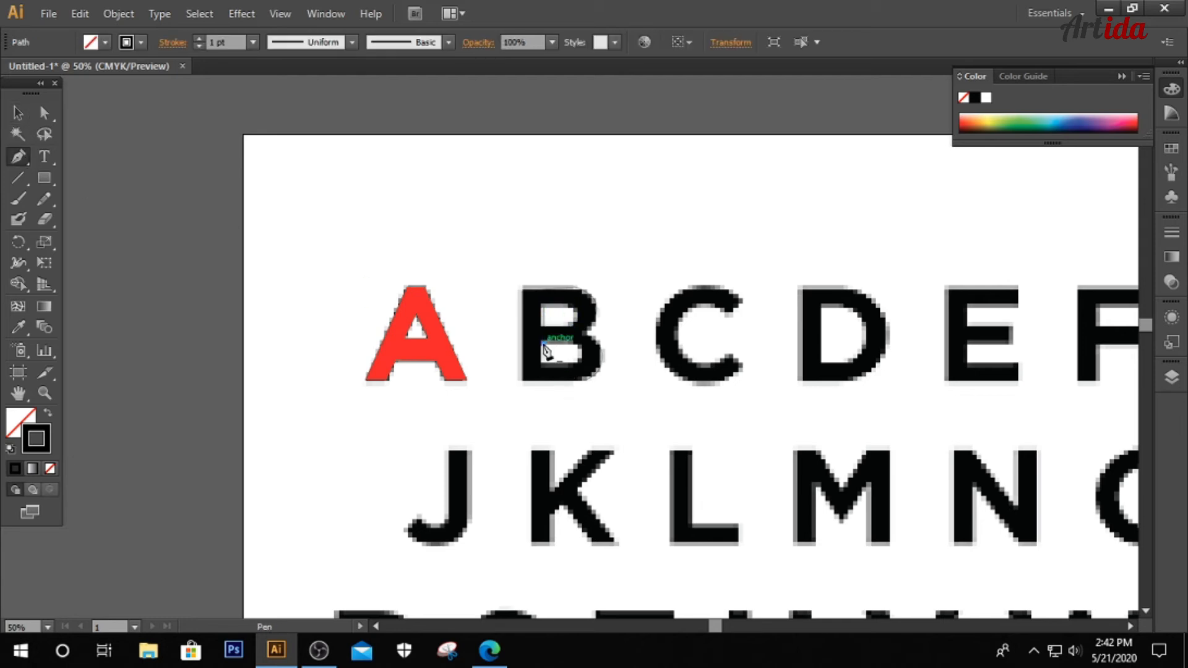
left_click(543, 364)
left_click(577, 365)
left_click_drag(577, 339, 563, 327)
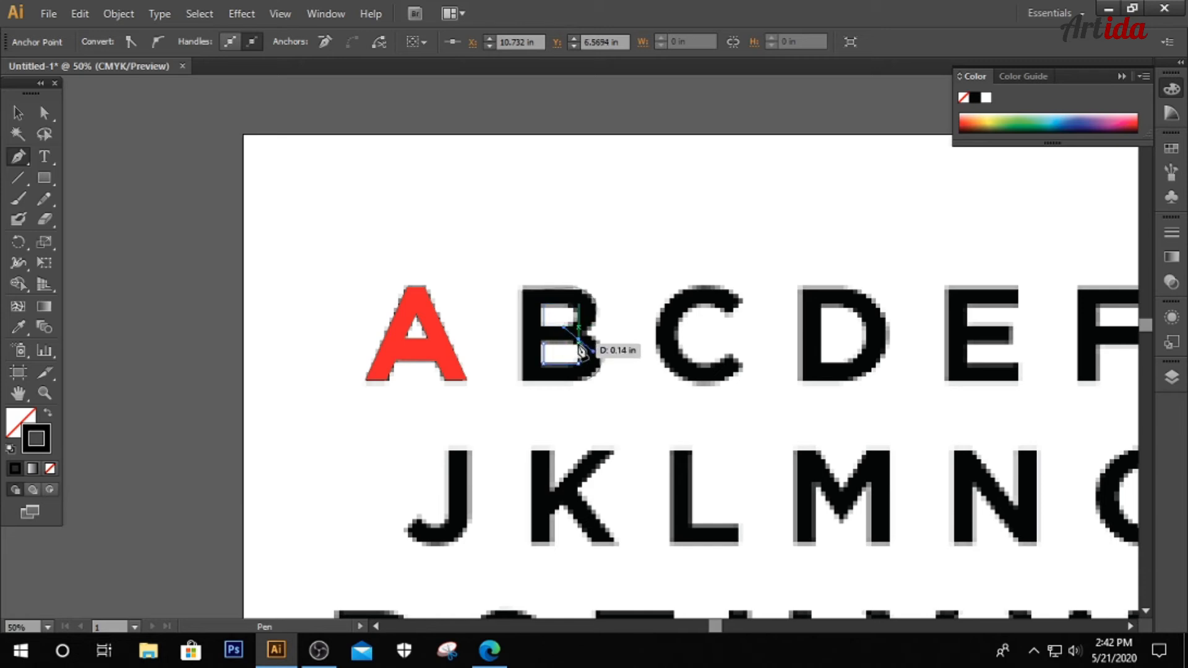
left_click(544, 352)
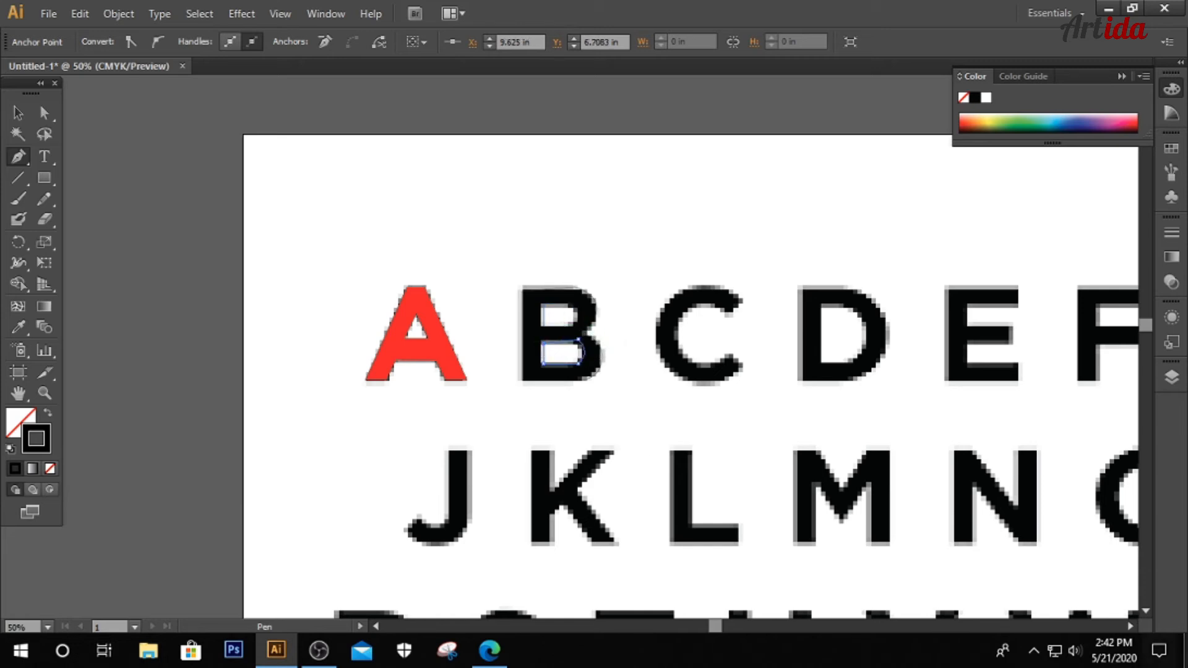
left_click(18, 113)
left_click(261, 215)
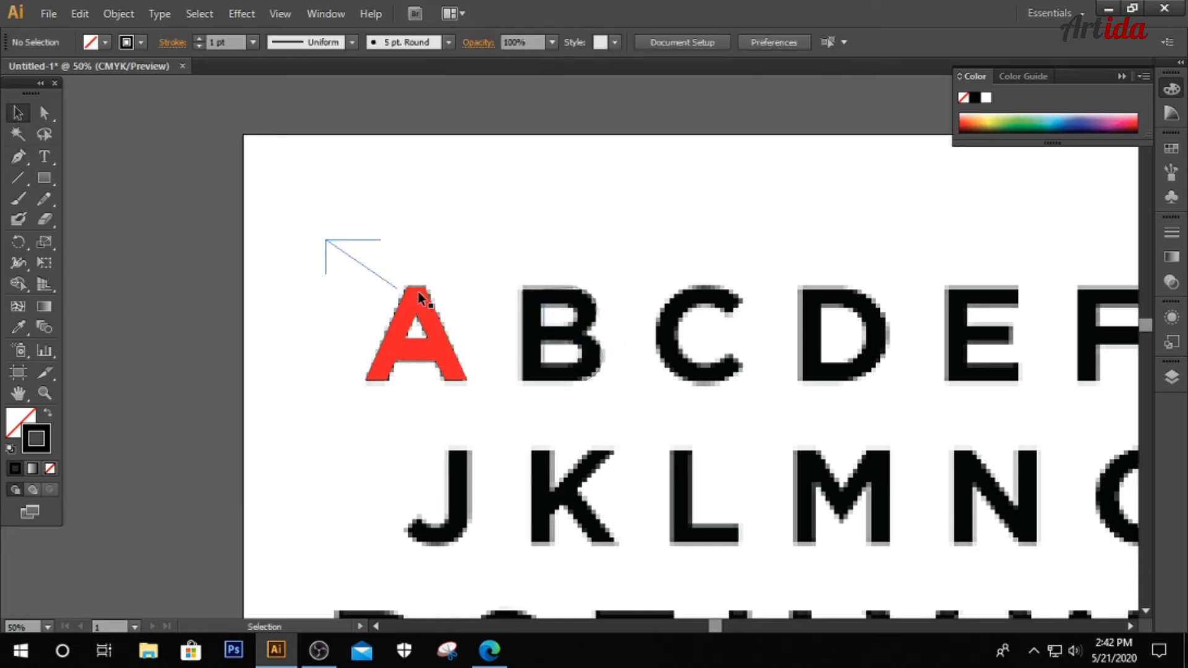
- Select the B outline together with its two inner openings and fill them with red E80F0F
left_click(555, 364)
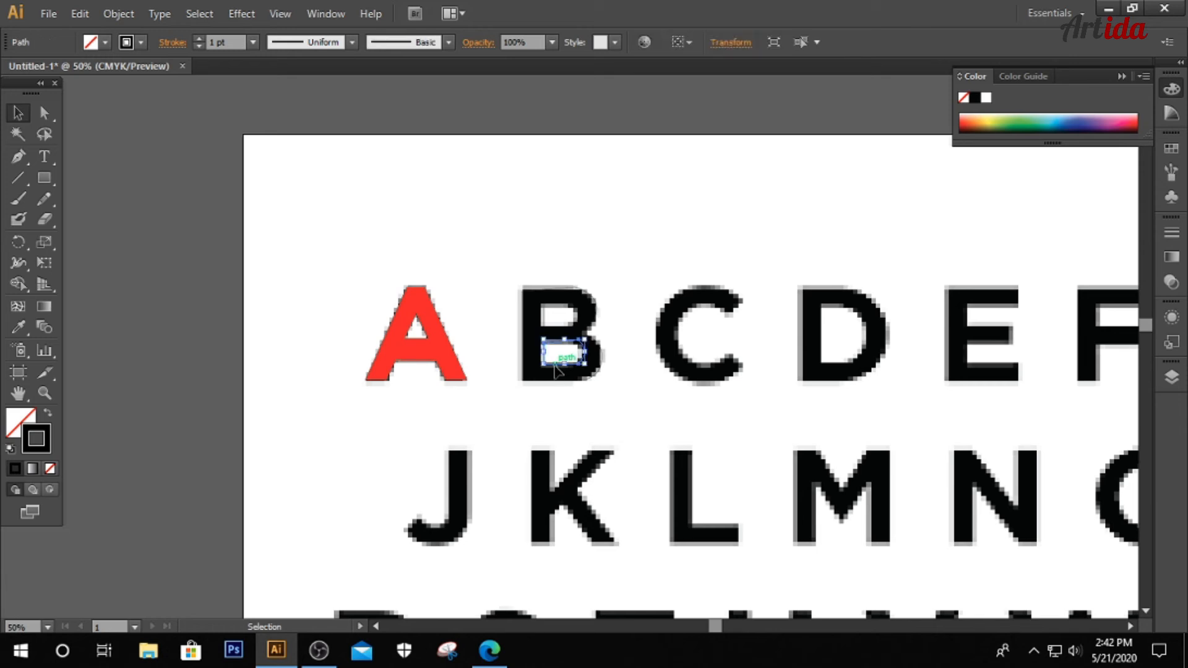
left_click(575, 311, "shift")
left_click(580, 290, "shift")
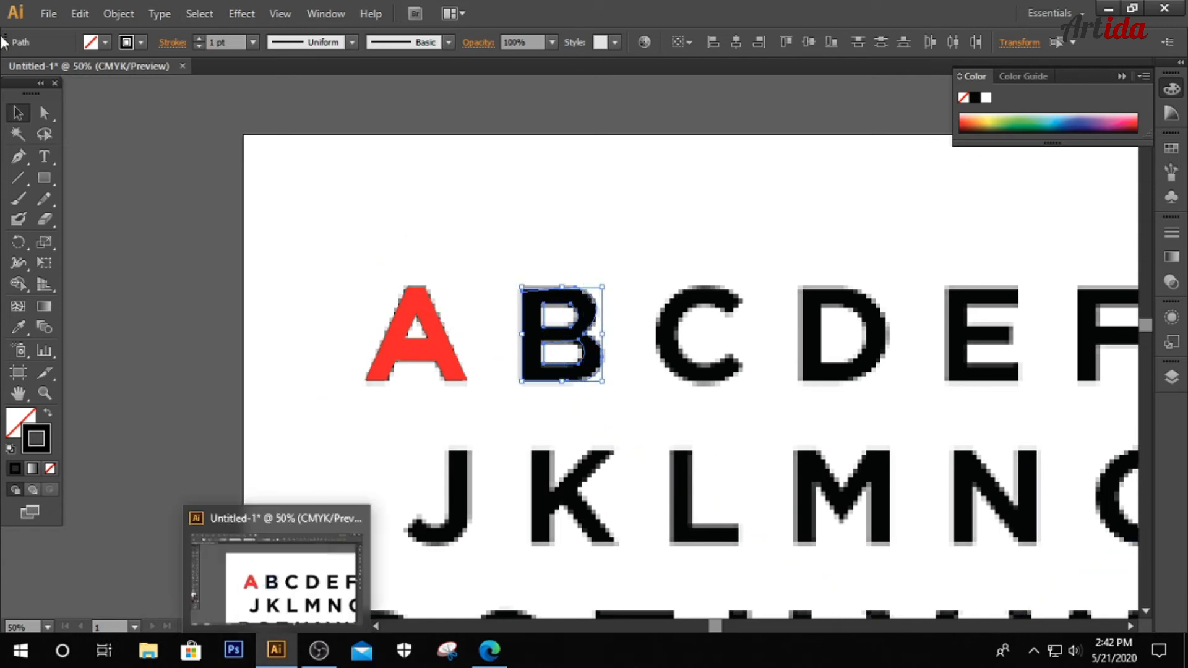
double_click(14, 436)
left_click(571, 233)
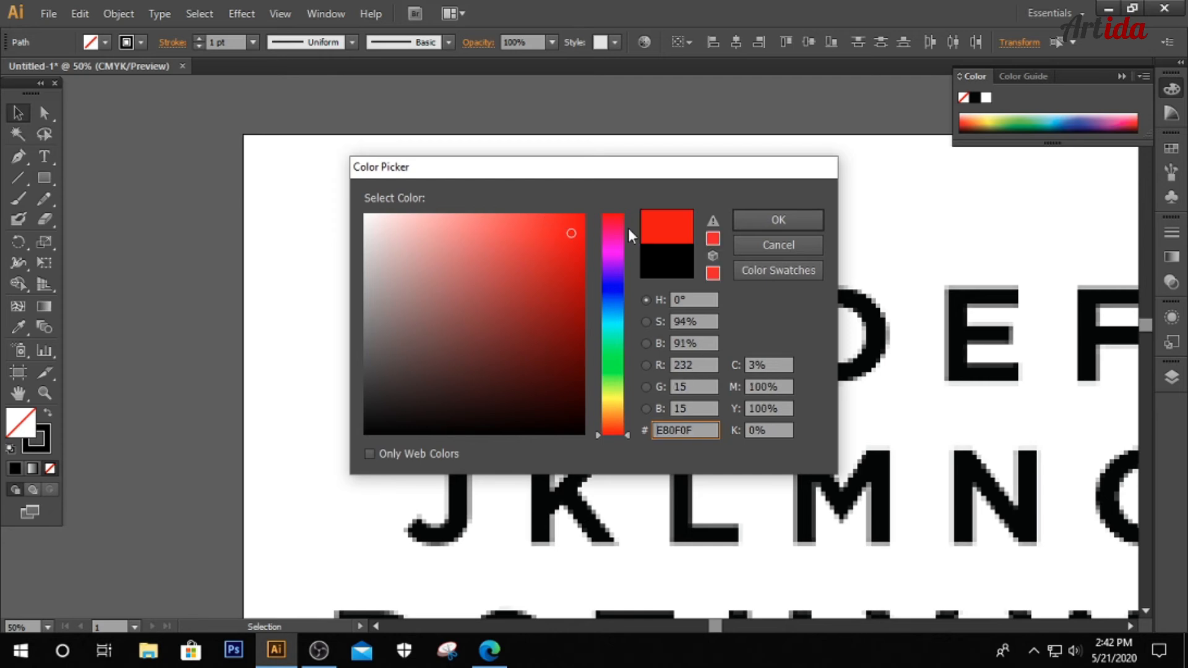
left_click(776, 221)
- Cut both inner openings out of the B with the Shape Builder tool and deselect the letter
left_click(18, 284)
left_click(558, 315)
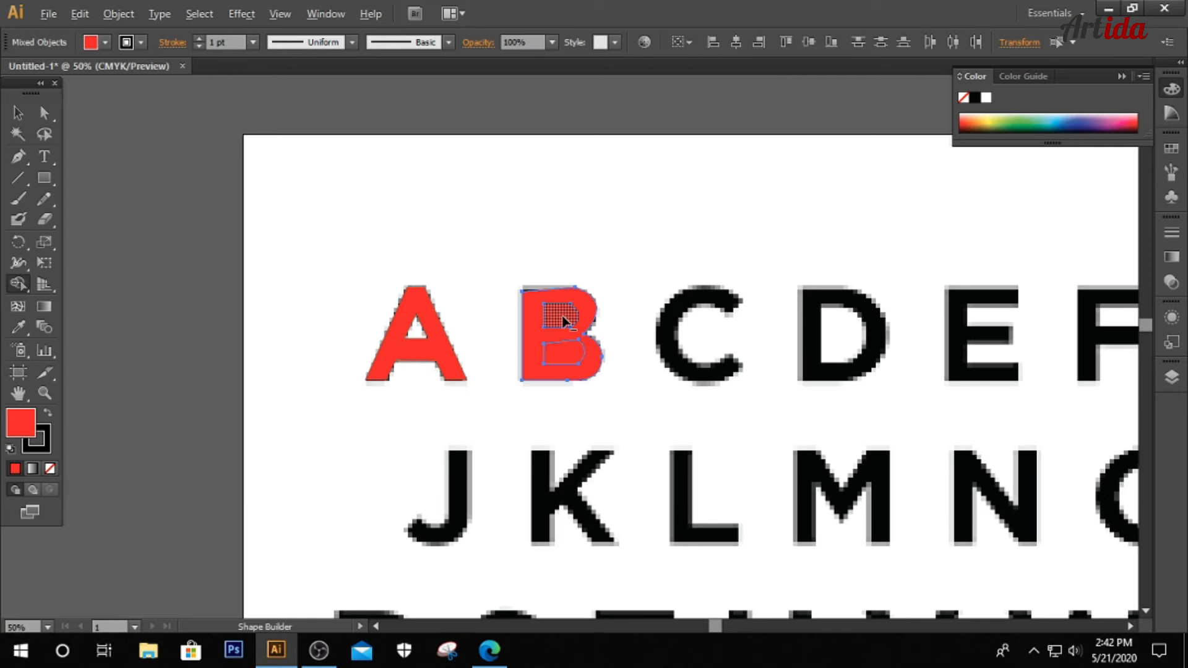
left_click(558, 319, "alt")
left_click(560, 353, "alt")
left_click(18, 112)
left_click(69, 159)
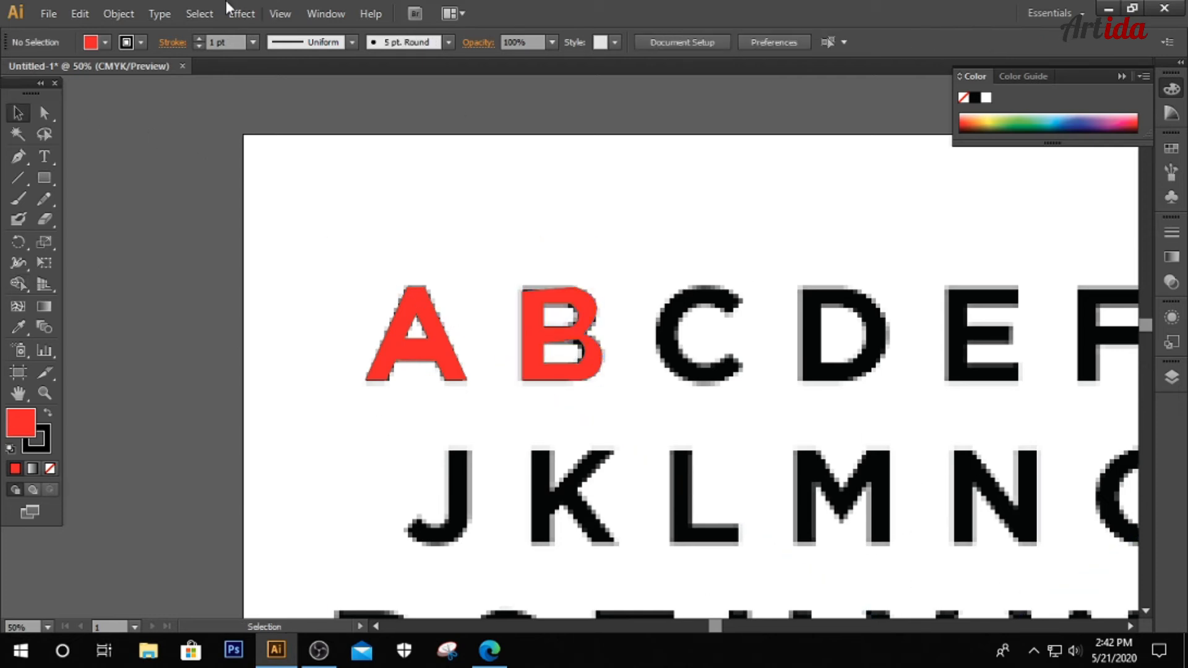
- Shift the upper-right anchor of the B's lower opening slightly downward with the Direct Selection tool
left_click(44, 113)
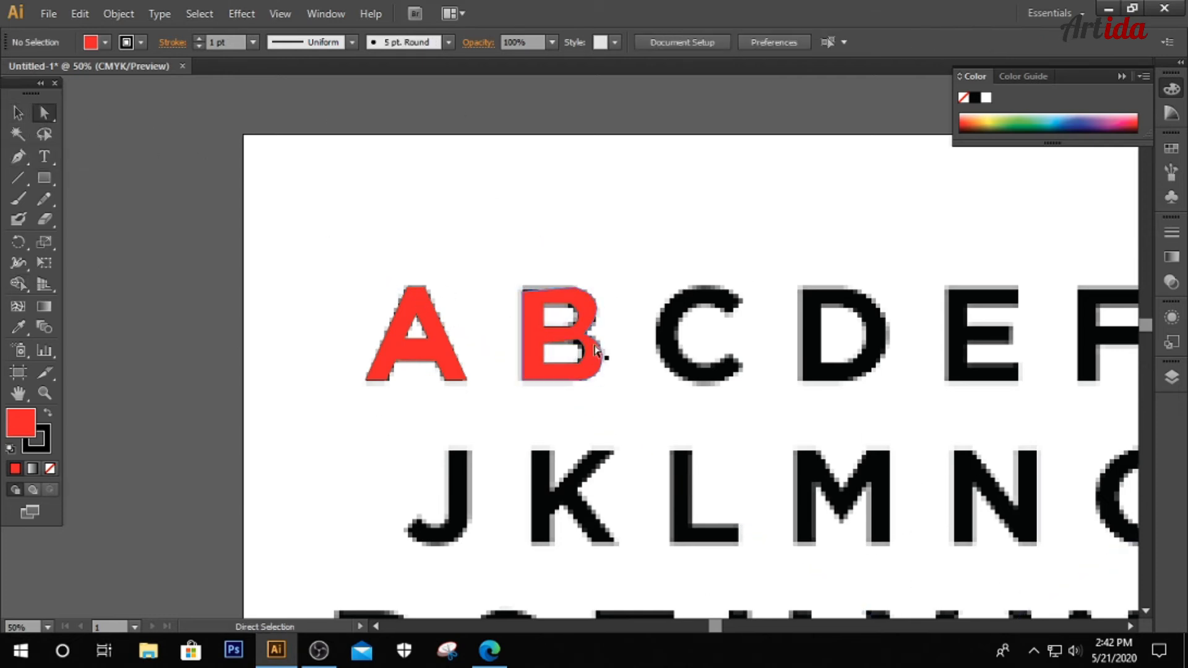
left_click_drag(578, 344, 581, 350)
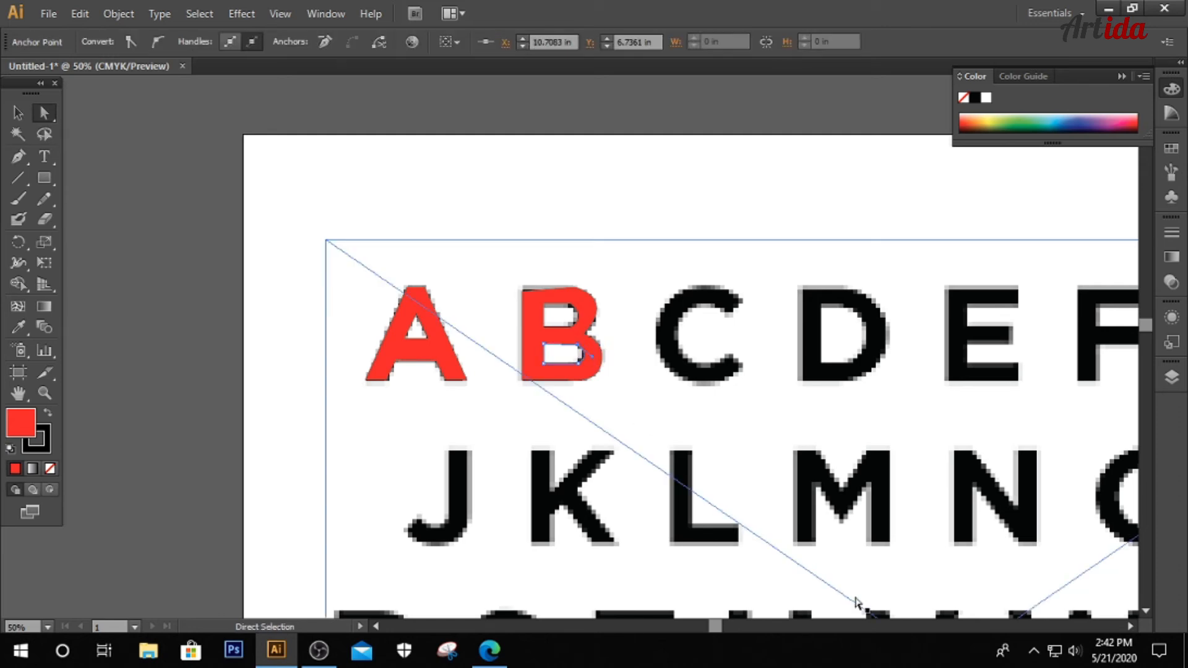
- Trace the outer curve of the C from its upper tip around to its lower tip with the Pen tool, setting the fill to none
left_click(177, 162)
left_click(18, 157)
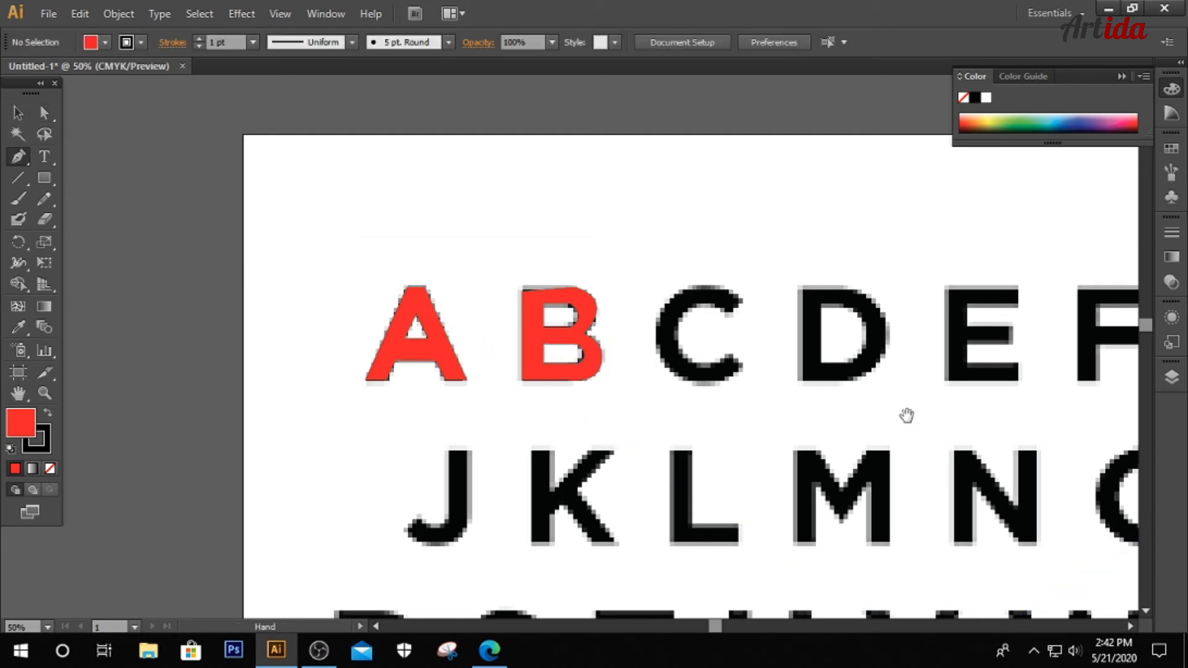
left_click_drag(928, 429, 745, 401)
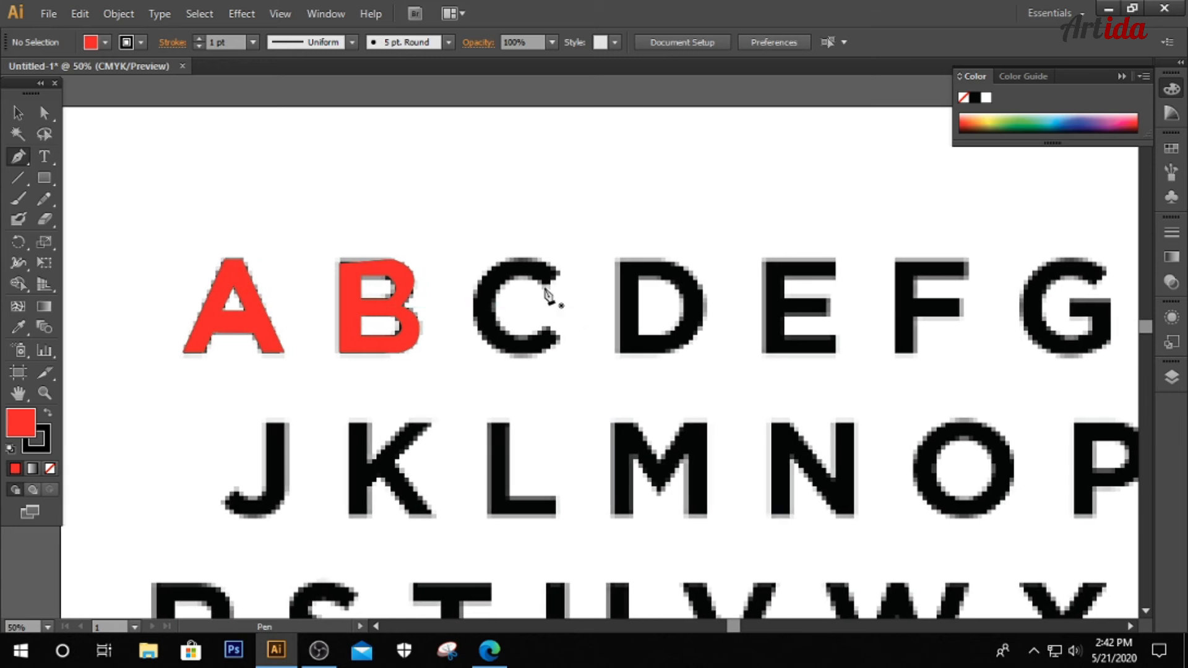
left_click_drag(544, 285, 476, 342)
left_click(502, 265)
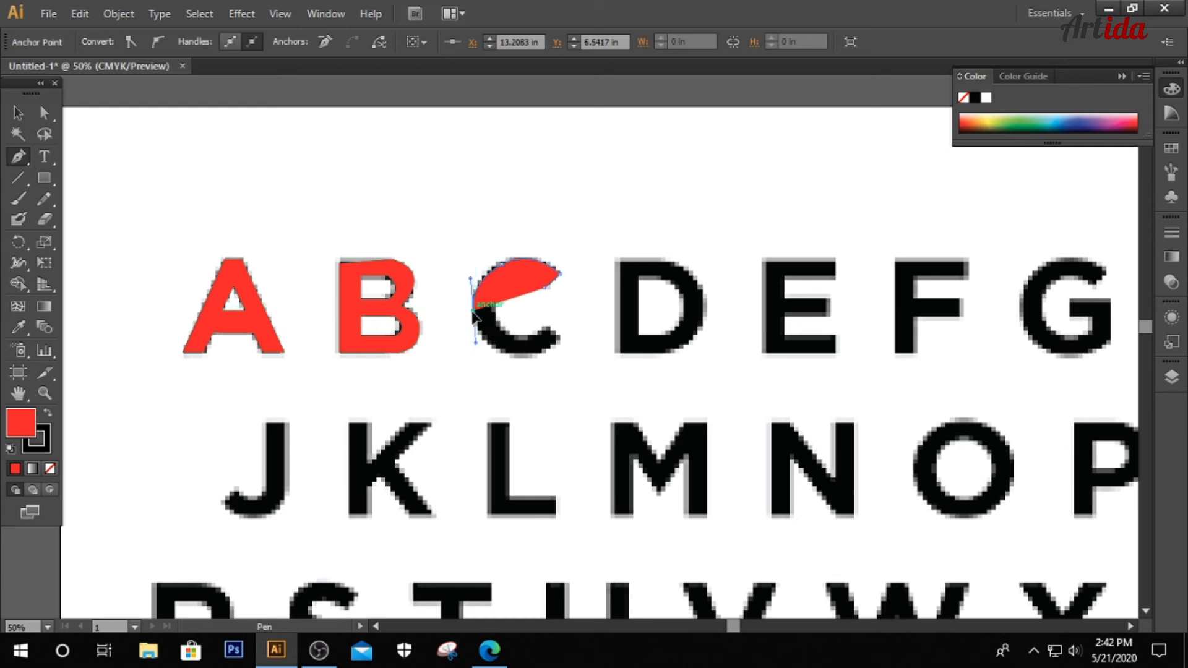
left_click(513, 352)
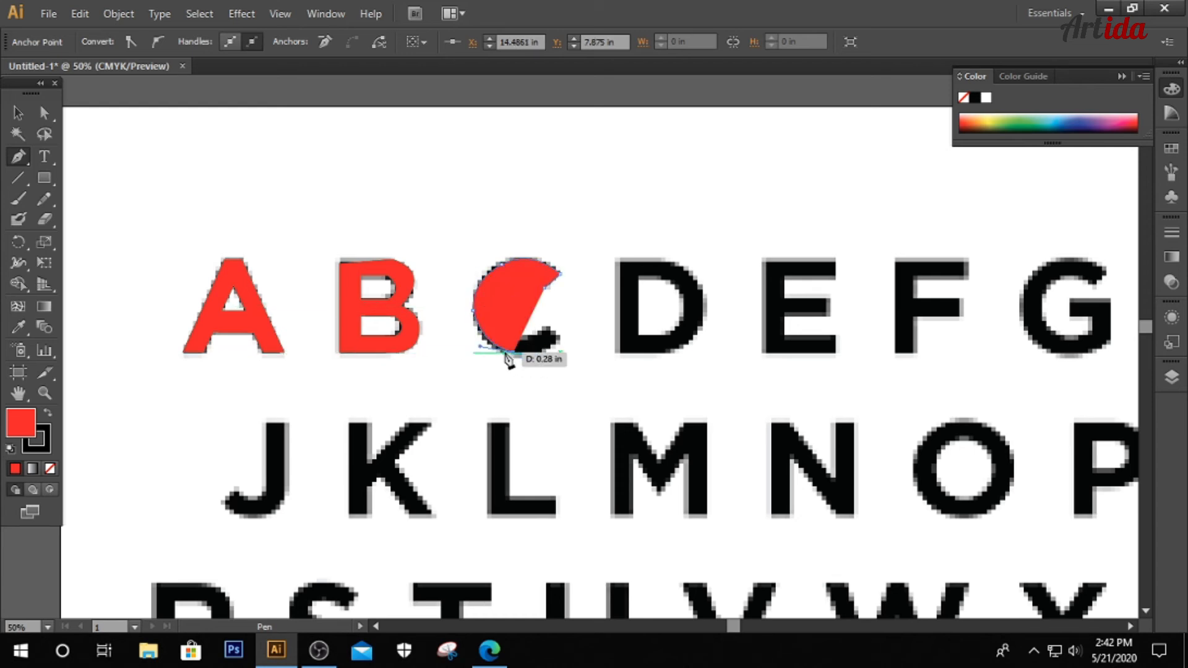
left_click(49, 468)
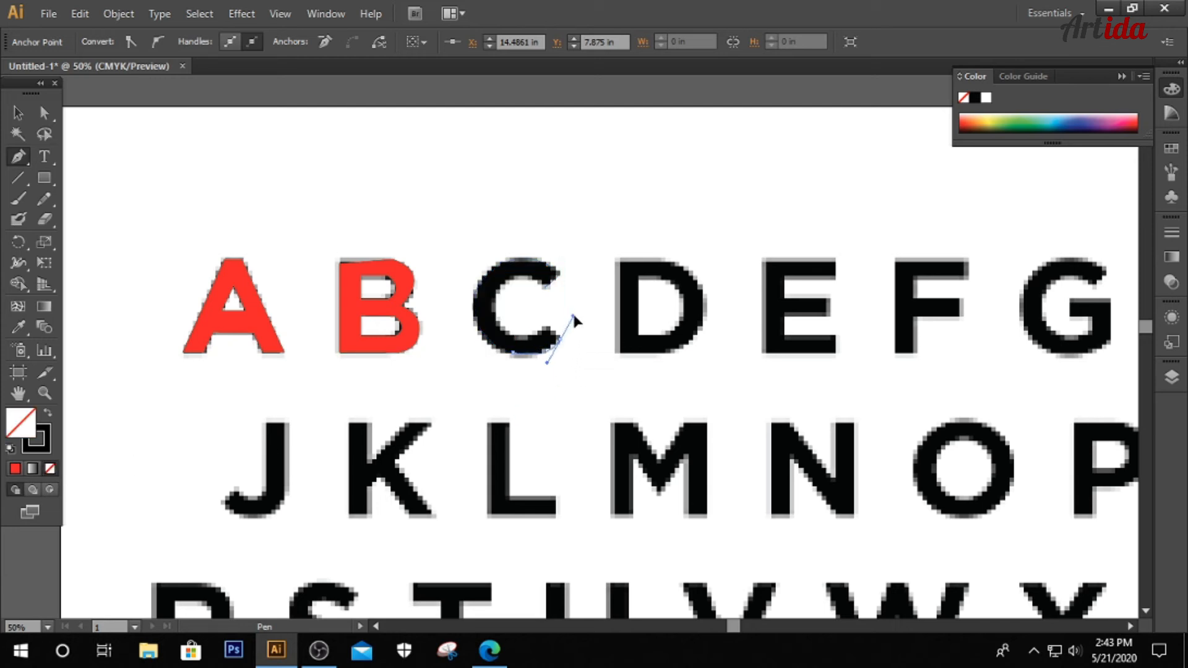
left_click_drag(560, 339, 580, 320)
left_click(560, 340)
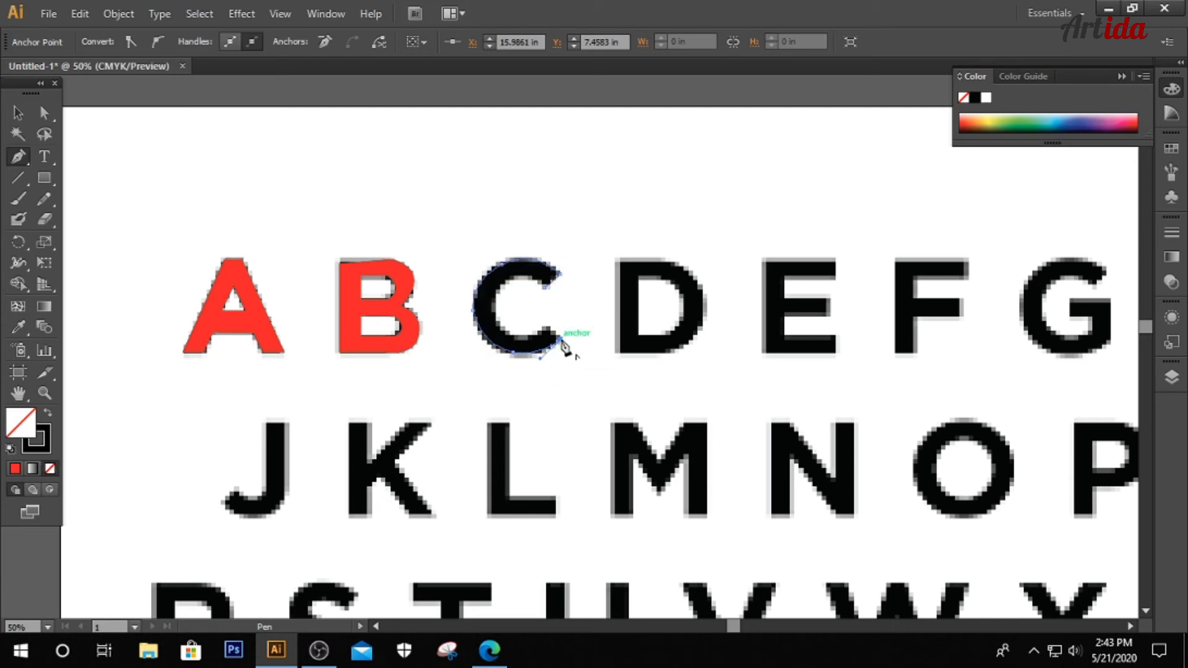
- Continue the path across the C's lower tip and along its inner curve, closing the outline at the upper end
left_click(548, 327)
left_click_drag(508, 333, 502, 273)
left_click(508, 333)
left_click(495, 296)
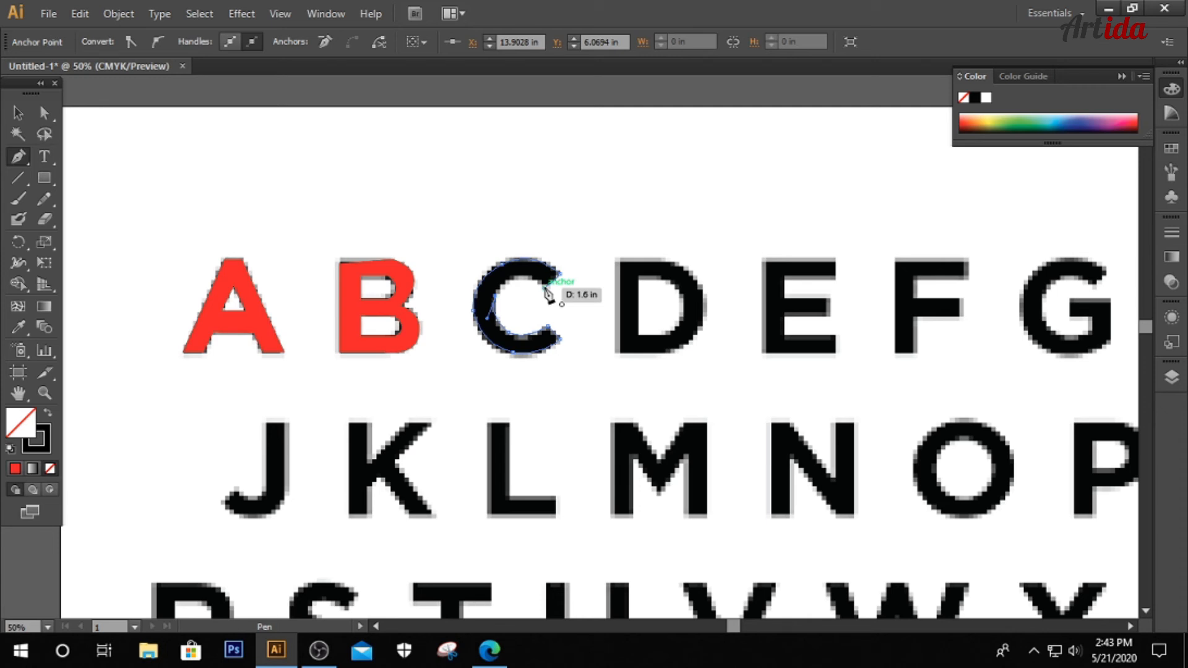
left_click_drag(545, 287, 573, 309)
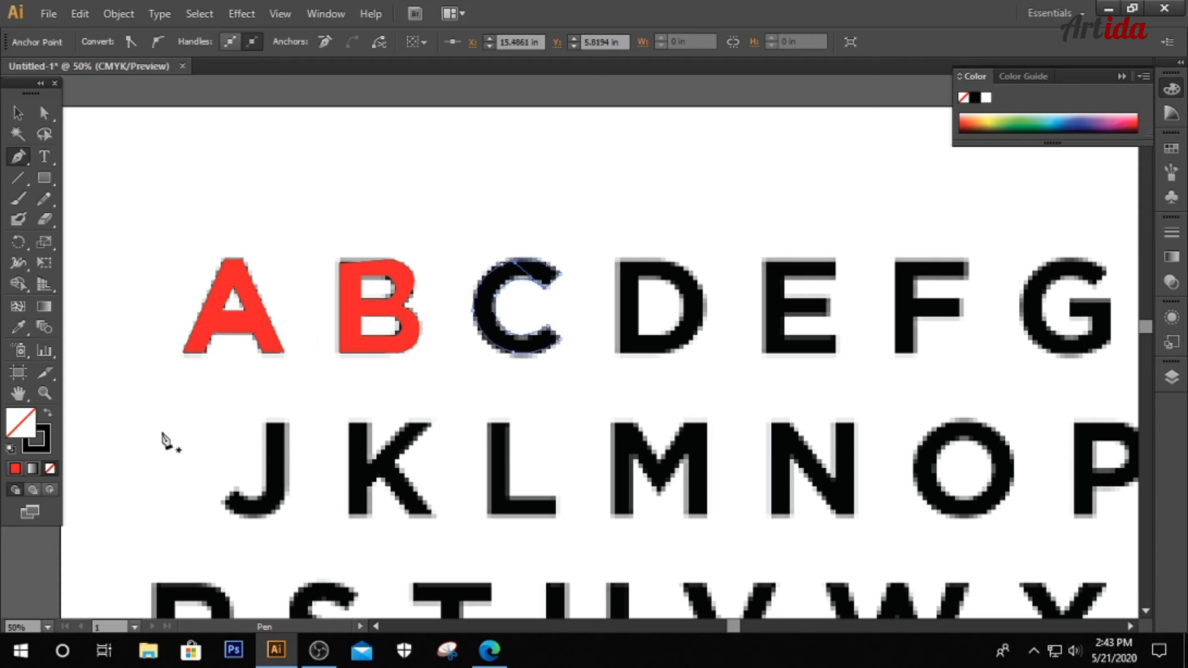
- Fill the closed C outline with the same red as the A and B and deselect it
left_click(14, 468)
left_click(17, 113)
left_click(215, 157)
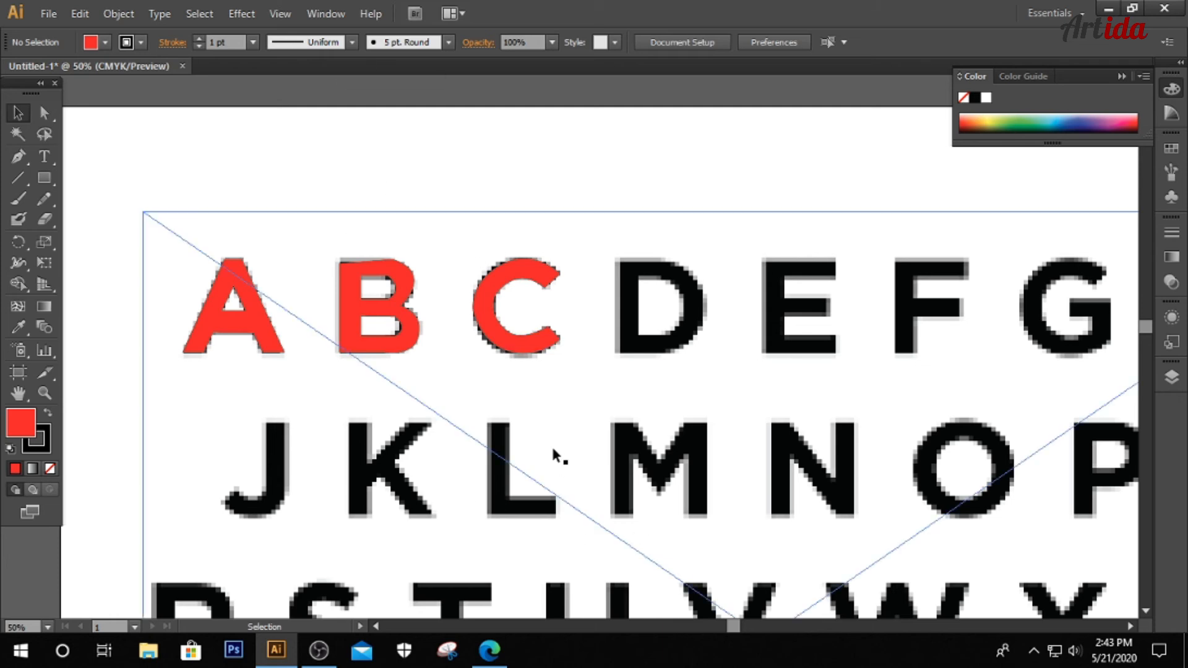
key("ctrl+minus")
left_click_drag(676, 472, 575, 370)
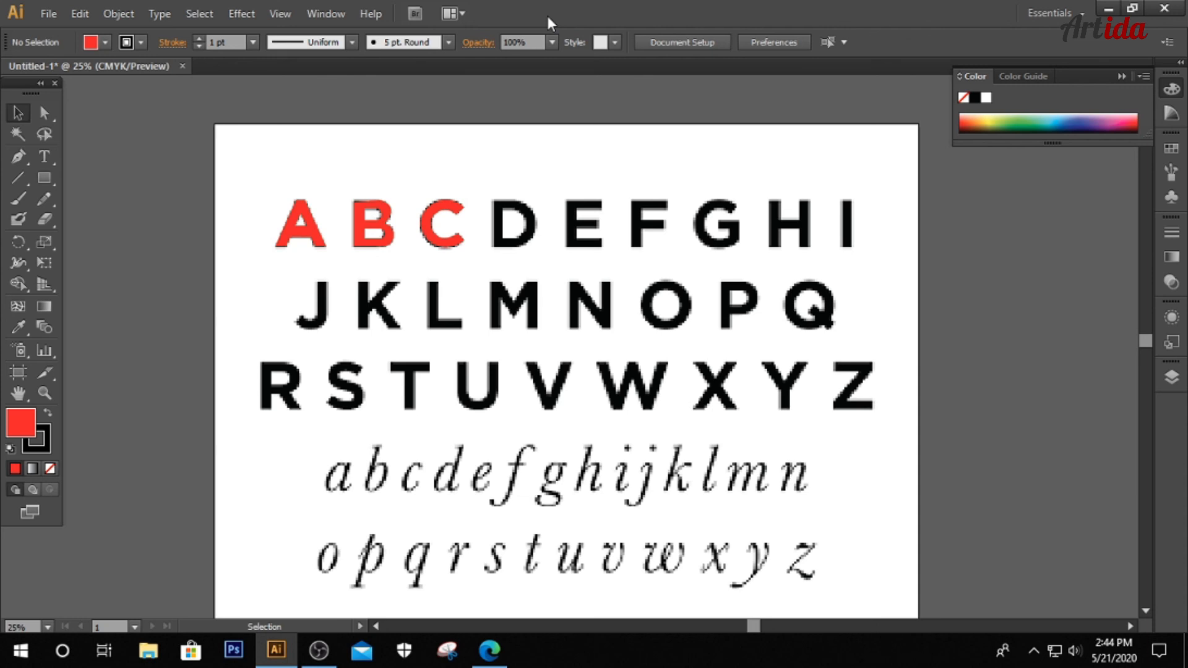
scroll(582, 381, "up", 2)
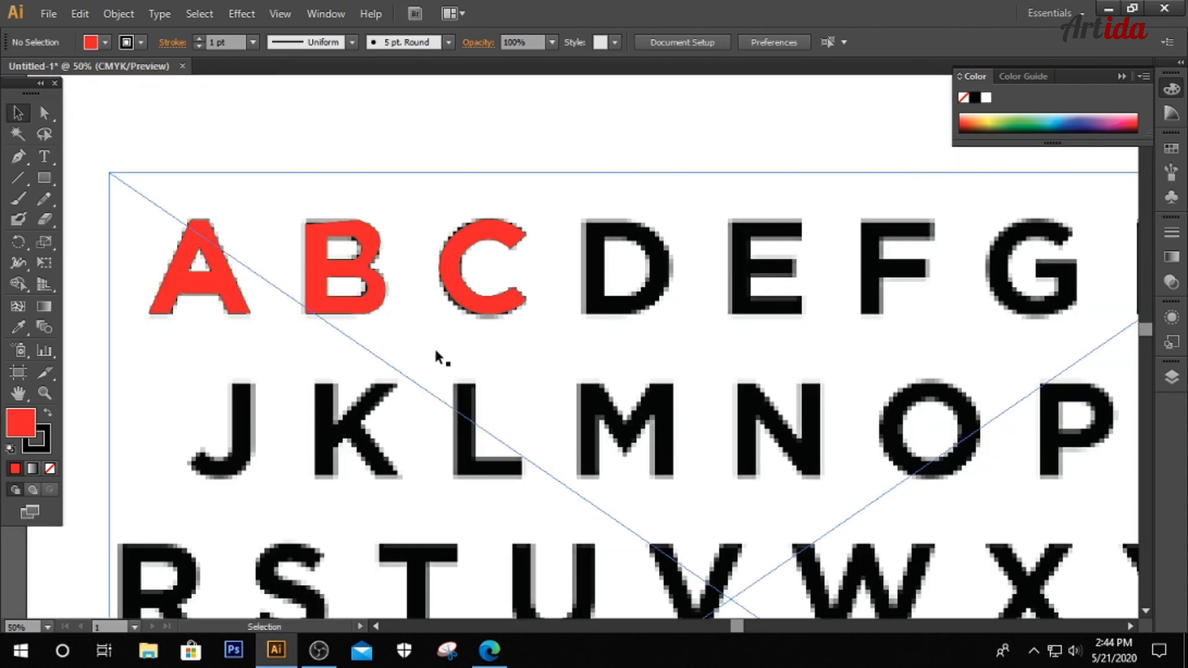